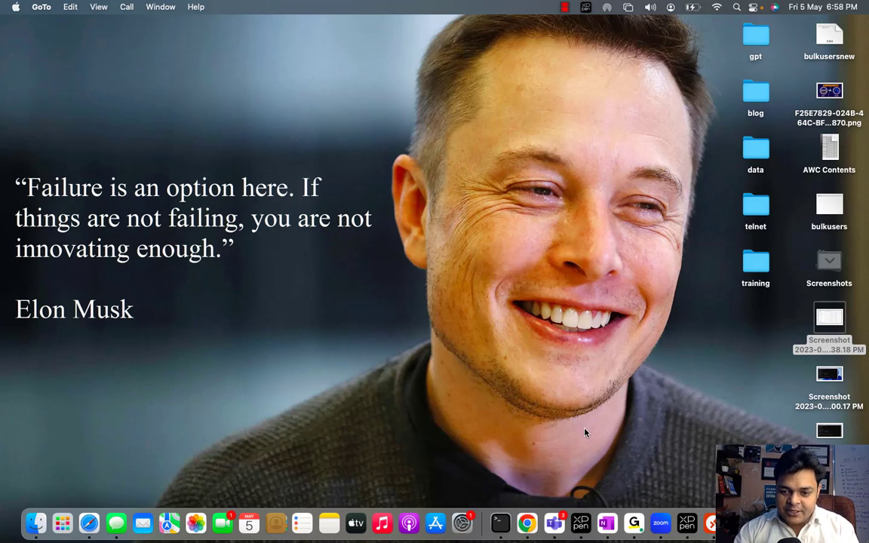
Switch to Microsoft Remote Desktop and connect to the remote PC 192.168.1.5
{"action": "left_click", "coordinate": [711, 523]}
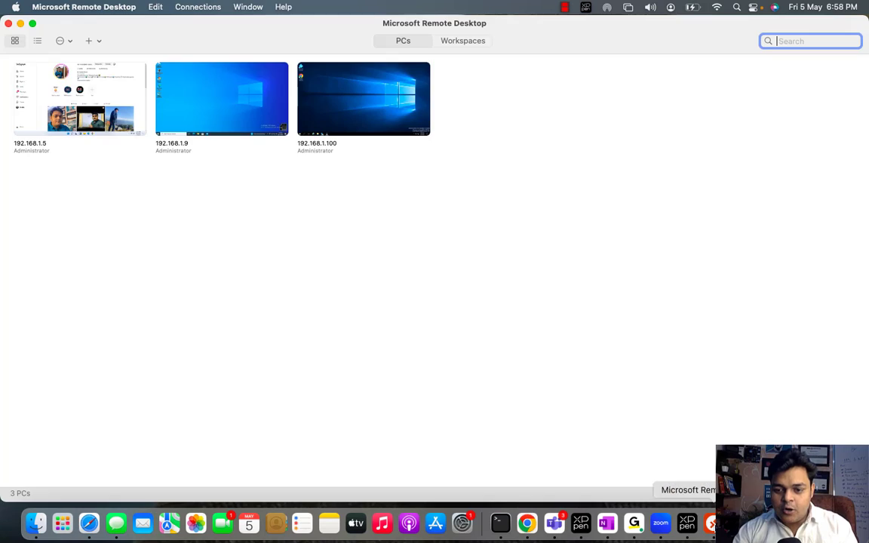
{"action": "double_click", "coordinate": [85, 108]}
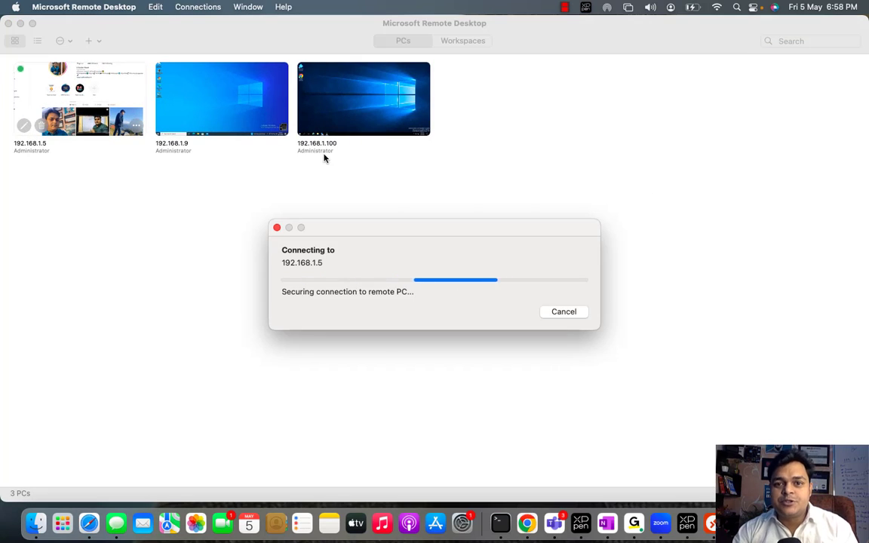
{"action": "left_click", "coordinate": [587, 324]}
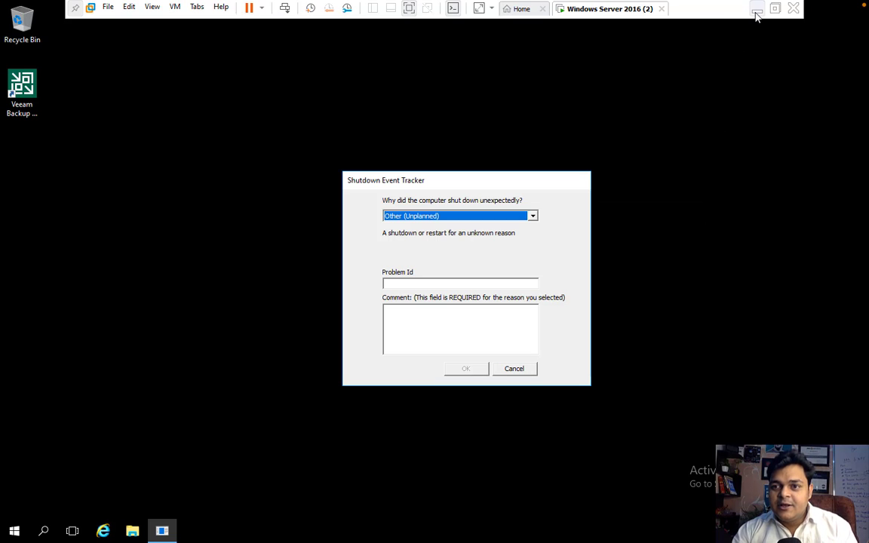
Minimize the full-screen Windows Server 2016 (2) virtual machine and re-sort the icons on the remote PC's desktop
{"action": "left_click", "coordinate": [756, 11]}
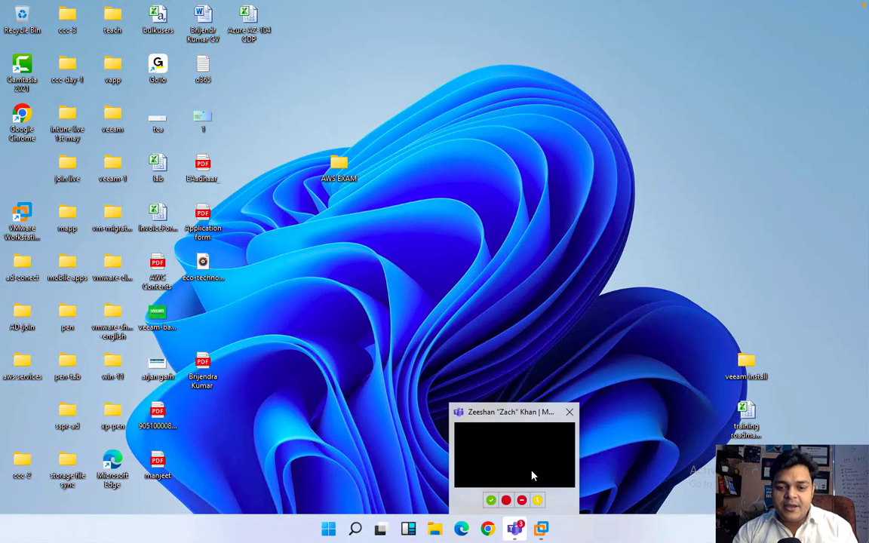
{"action": "right_click", "coordinate": [604, 306]}
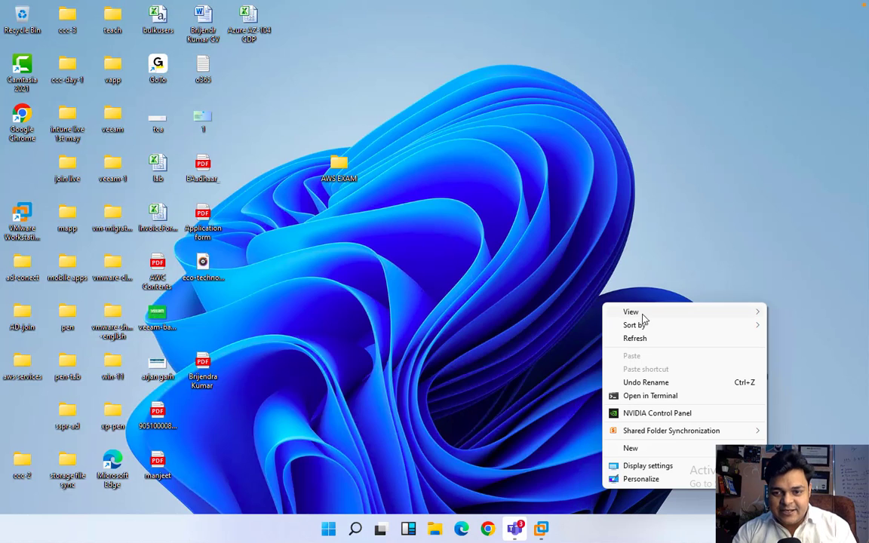
{"action": "mouse_move", "coordinate": [645, 326]}
{"action": "left_click", "coordinate": [576, 346]}
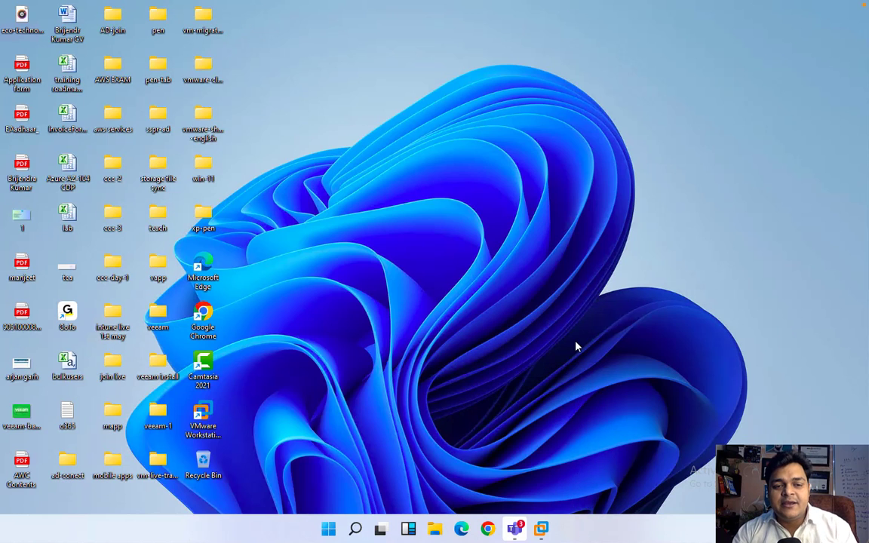
Return to the Windows Server 2016 (2) virtual machine and dismiss the Shutdown Event Tracker without giving a reason
{"action": "mouse_move", "coordinate": [542, 528]}
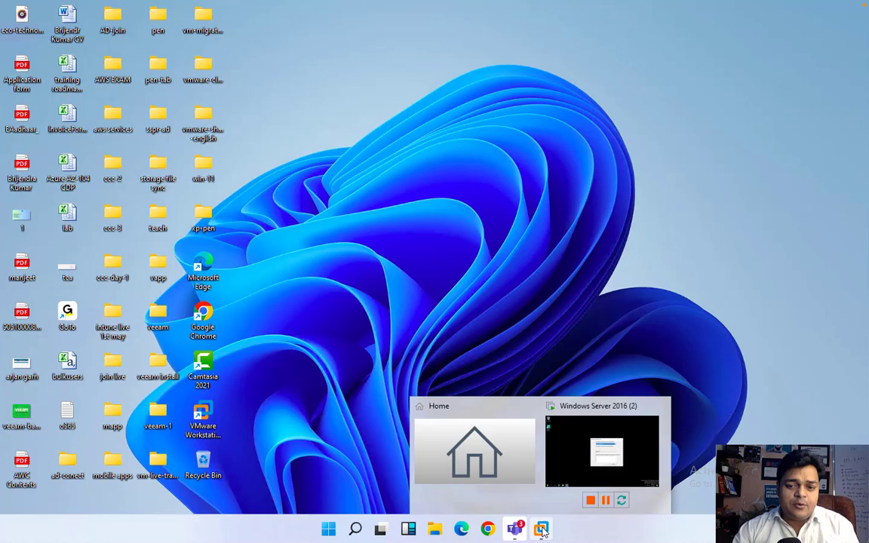
{"action": "left_click", "coordinate": [577, 434]}
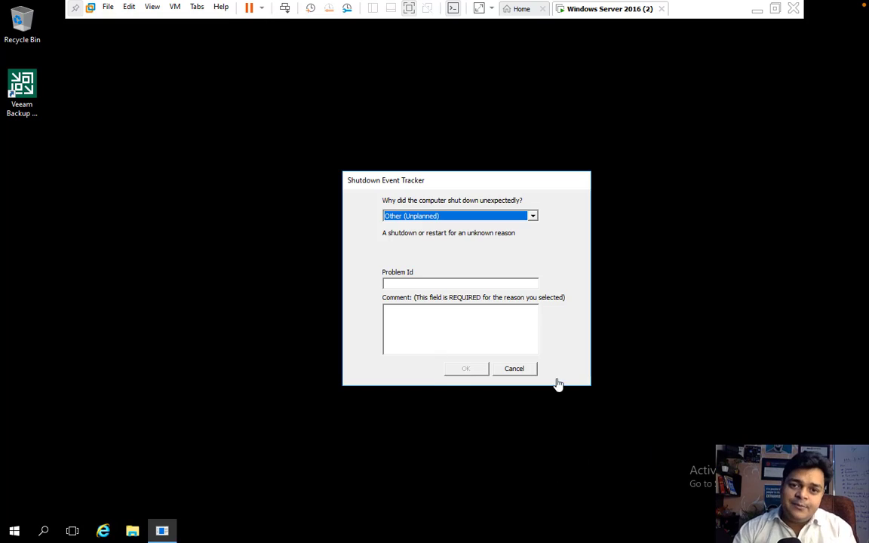
{"action": "left_click", "coordinate": [515, 369]}
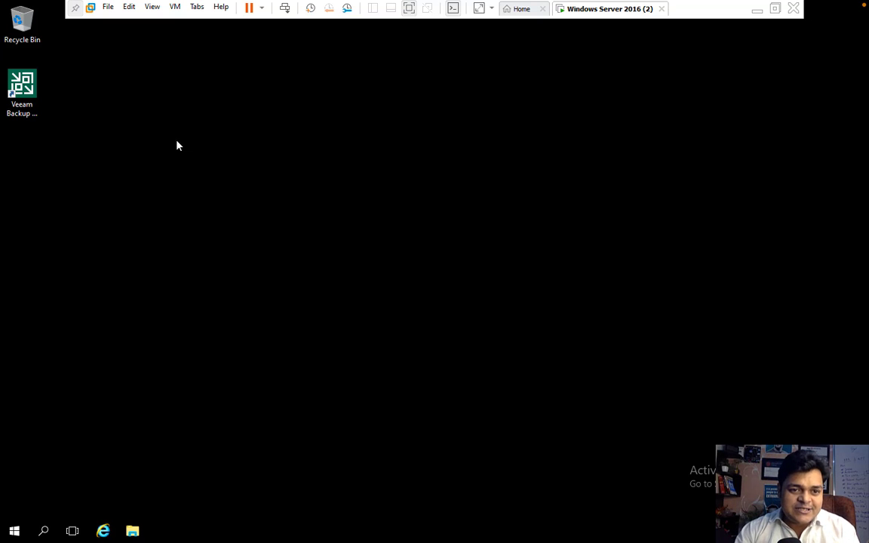
{"action": "right_click", "coordinate": [155, 127]}
{"action": "left_click", "coordinate": [188, 160]}
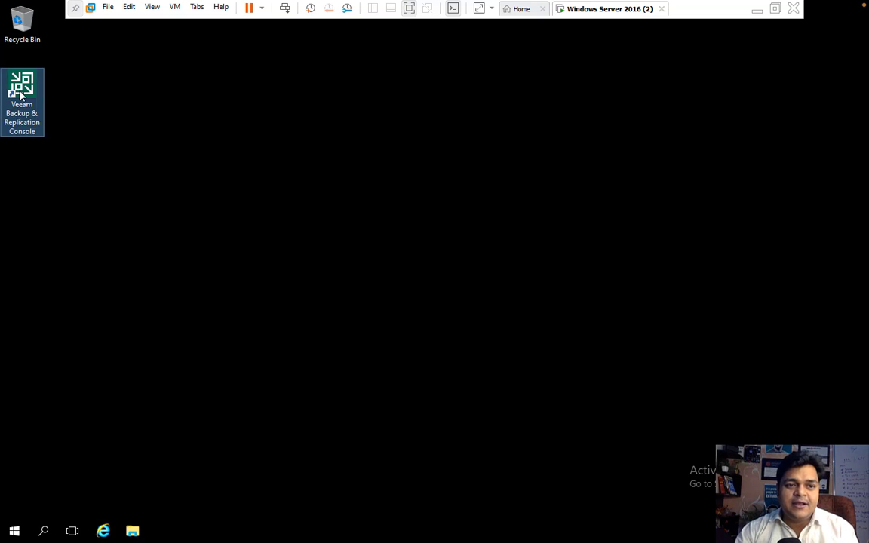
{"action": "right_click", "coordinate": [21, 92]}
{"action": "left_click", "coordinate": [50, 99]}
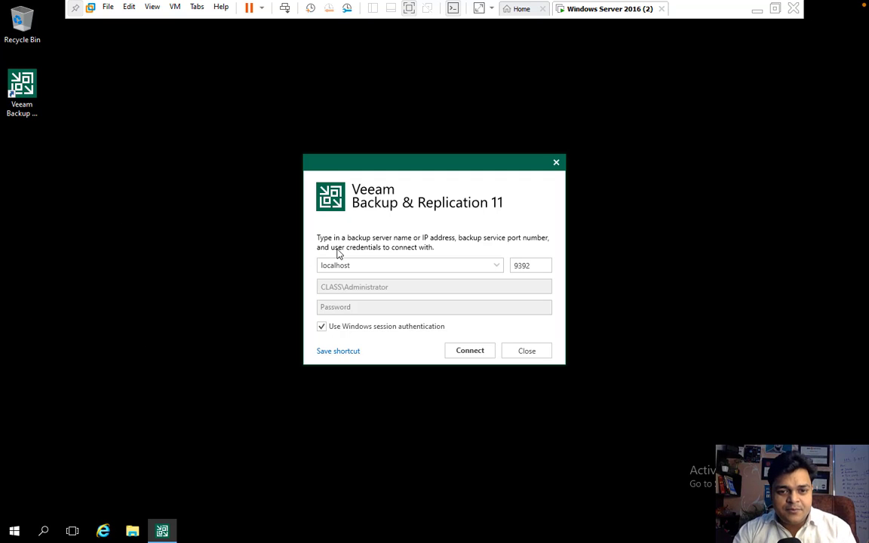
{"action": "left_click", "coordinate": [540, 353]}
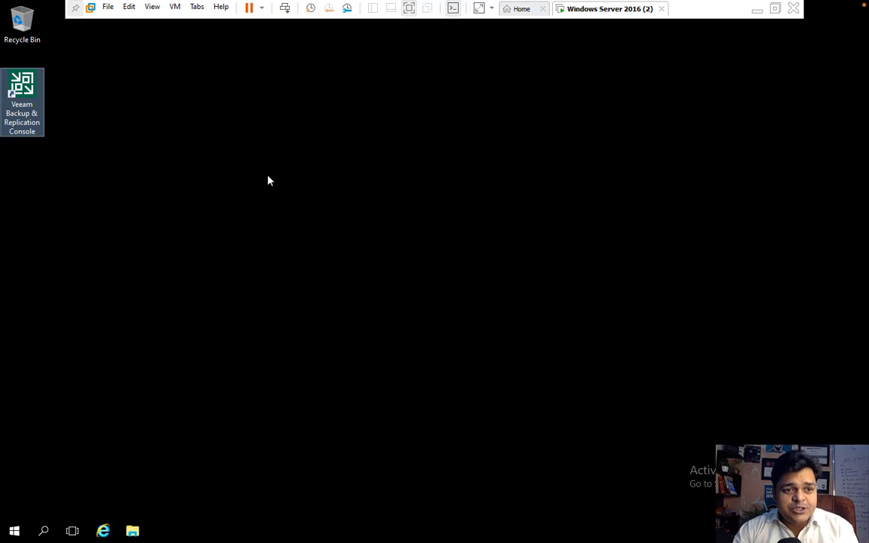
Open the Veeam Backup & Replication Console and connect to localhost with Windows session authentication
{"action": "right_click", "coordinate": [24, 113]}
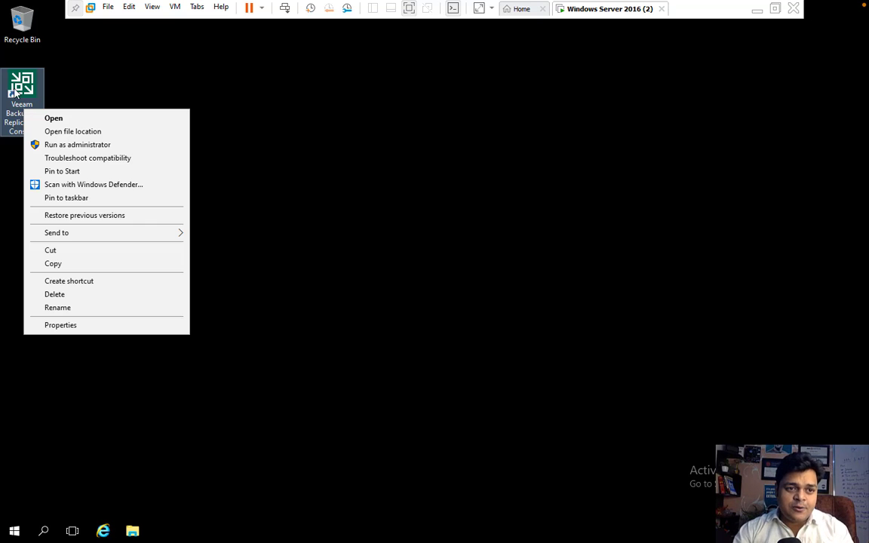
{"action": "left_click", "coordinate": [53, 118]}
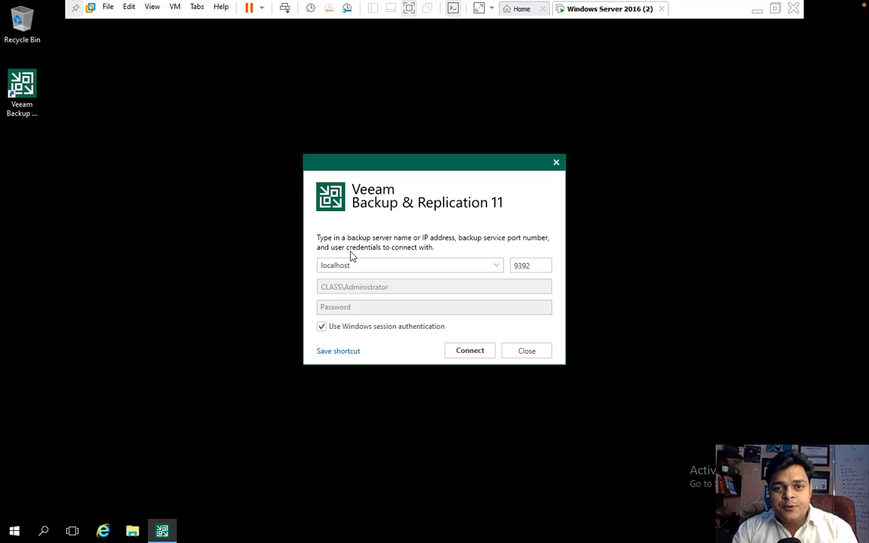
{"action": "left_click", "coordinate": [473, 351]}
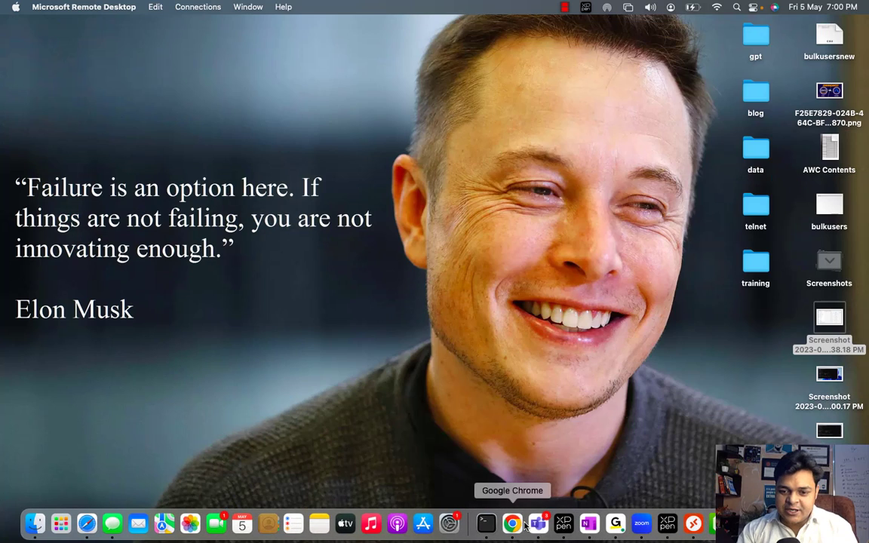
Switch to OneNote and add a new page to the Veeam YouTube Video section
{"action": "left_click", "coordinate": [606, 523]}
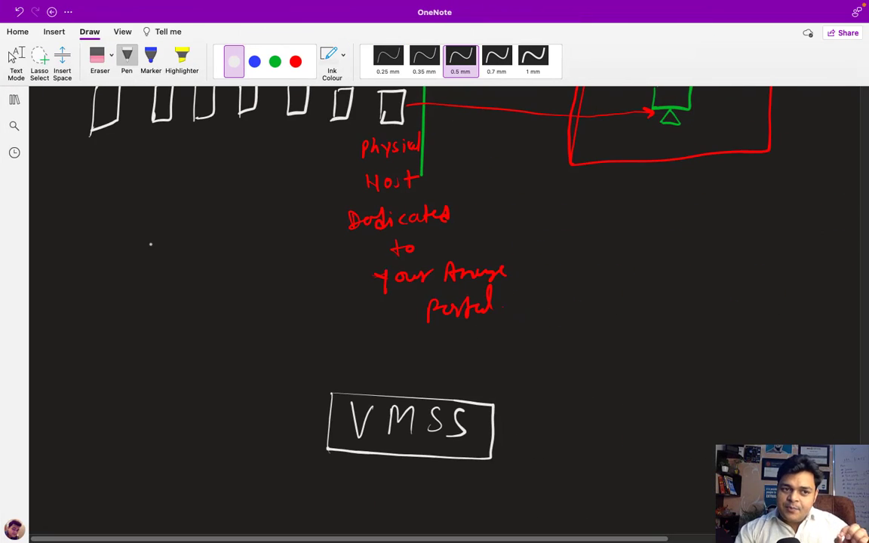
{"action": "left_click", "coordinate": [14, 99]}
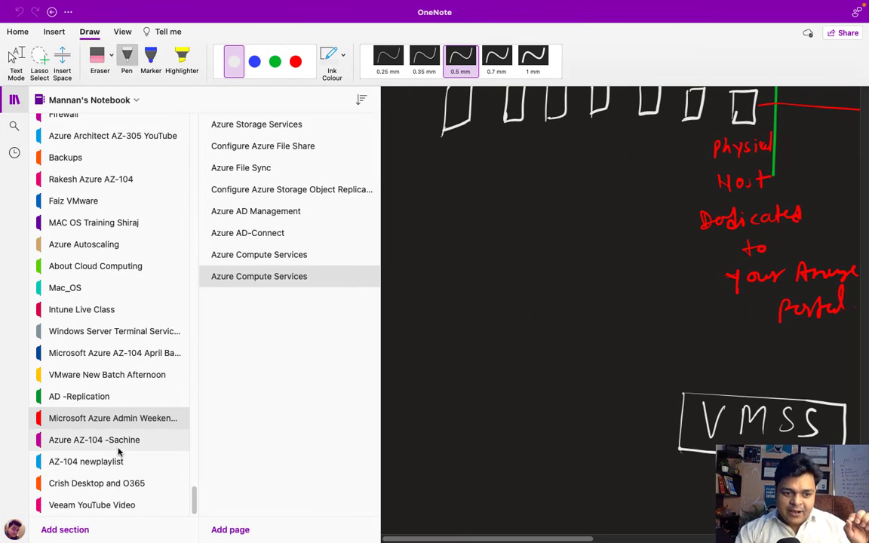
{"action": "left_click", "coordinate": [119, 504]}
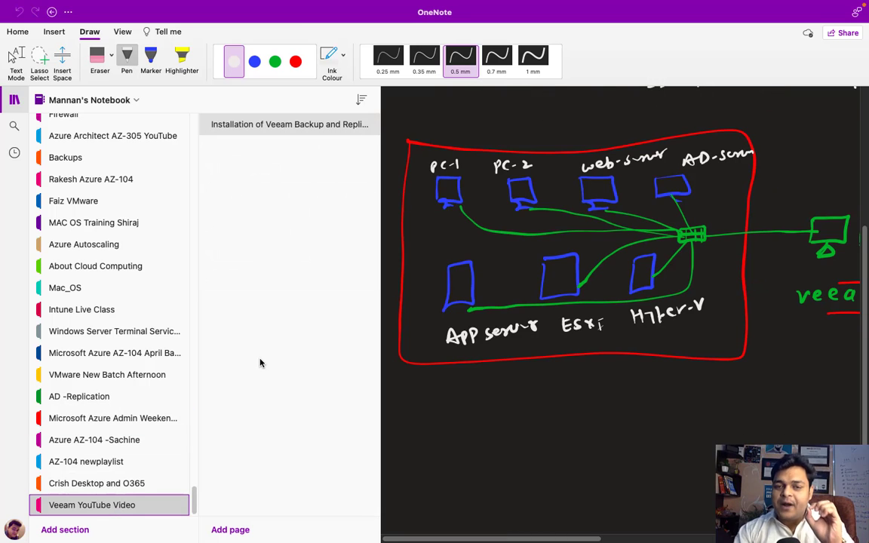
{"action": "left_click", "coordinate": [235, 531]}
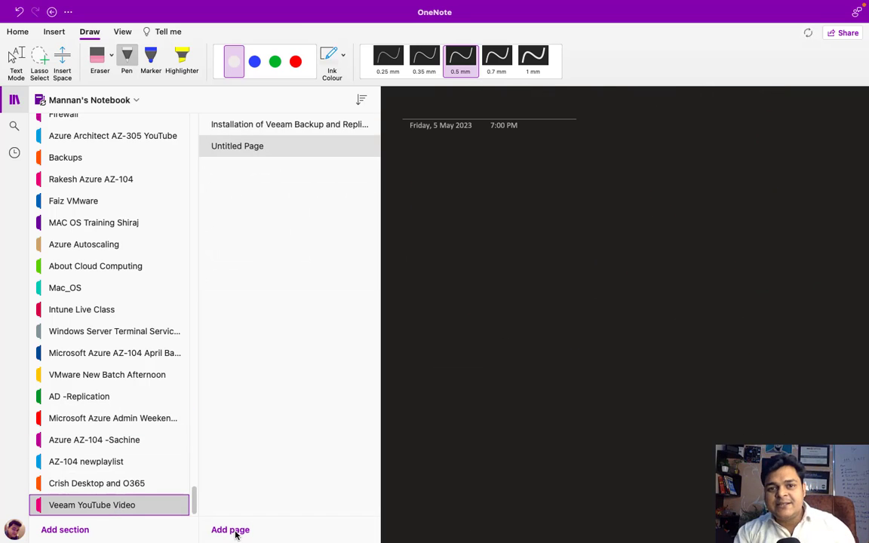
Rename the new untitled page as "Setup Veeam backup-Dashboard"
{"action": "left_click", "coordinate": [250, 149]}
{"action": "right_click", "coordinate": [251, 148]}
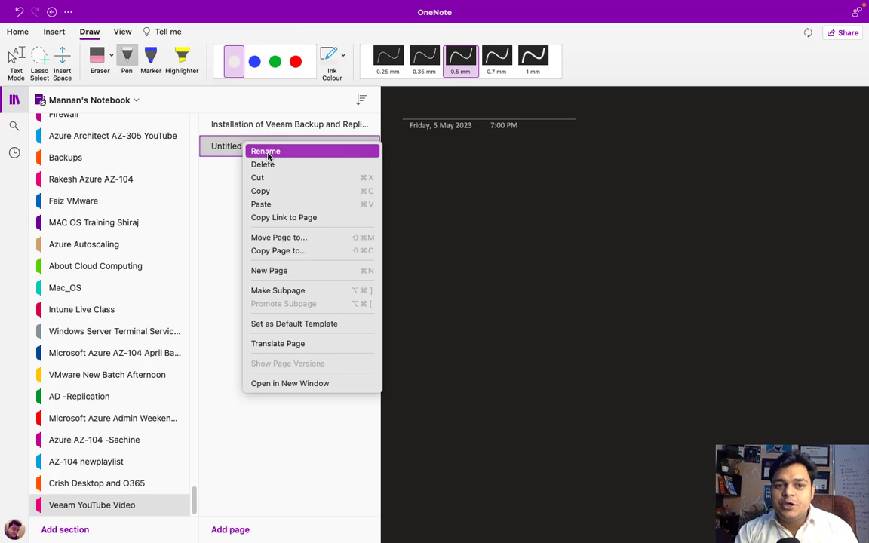
{"action": "left_click", "coordinate": [267, 150]}
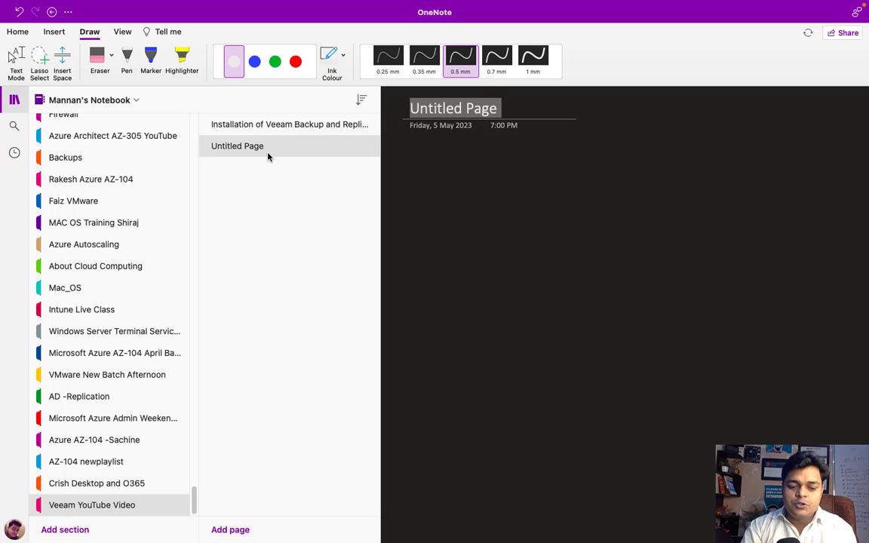
{"action": "type", "text": "Setup"}
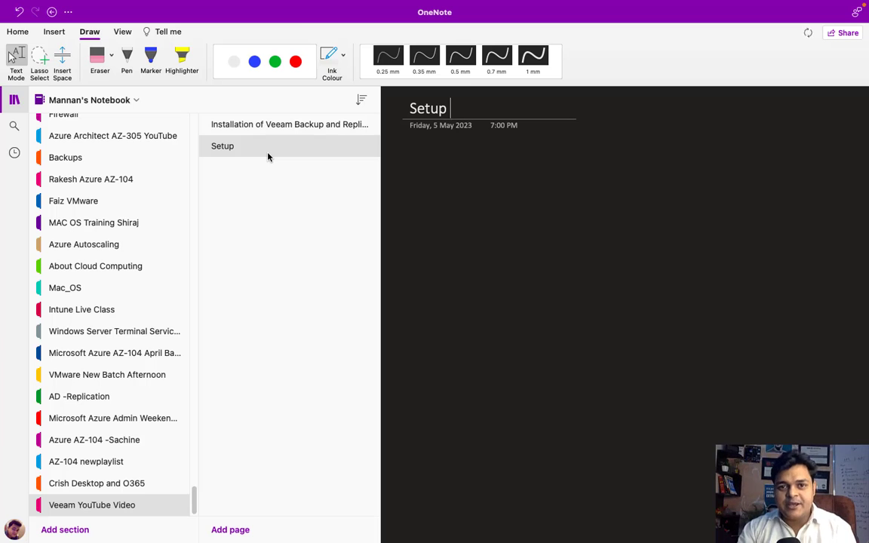
{"action": "type", "text": " Veeam"}
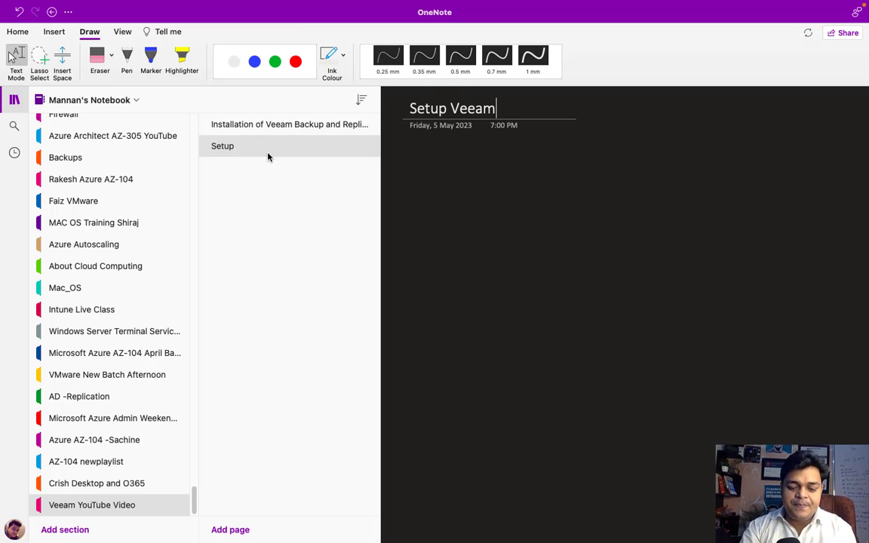
{"action": "type", "text": " backup"}
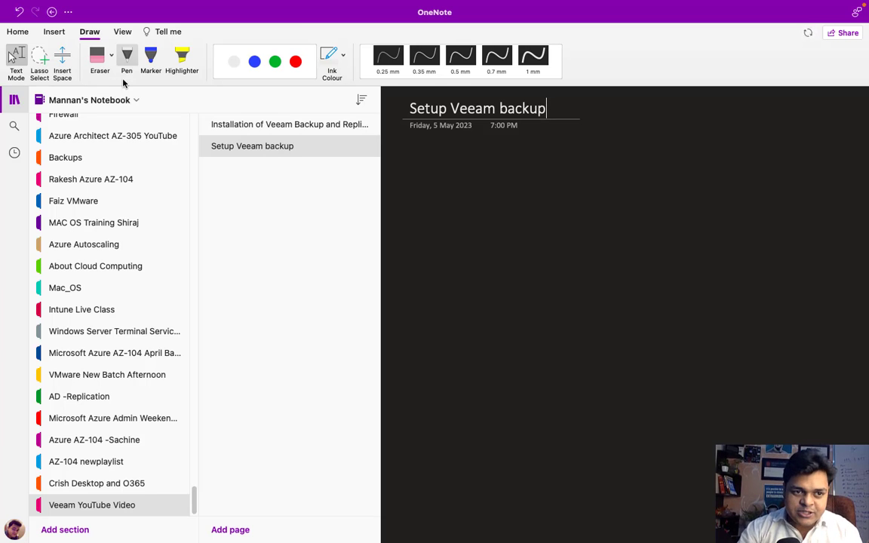
{"action": "type", "text": "-"}
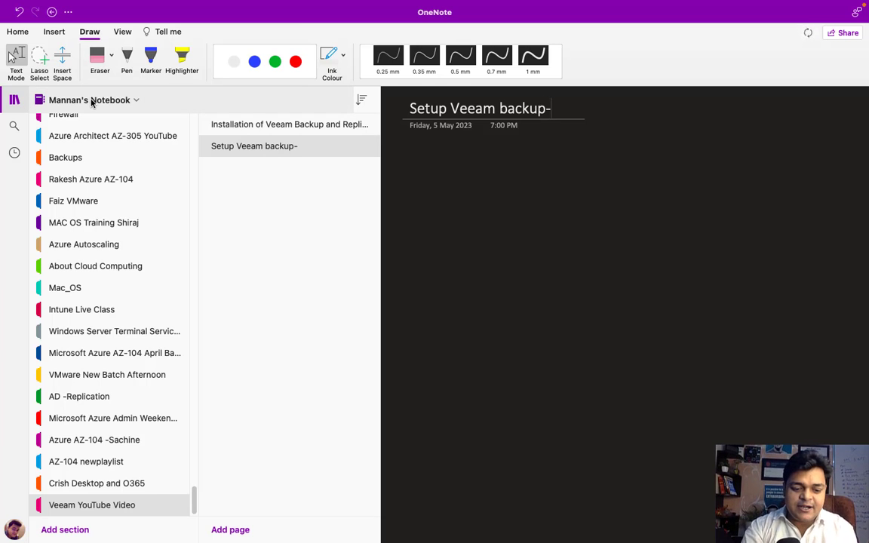
{"action": "type", "text": "Dashboard"}
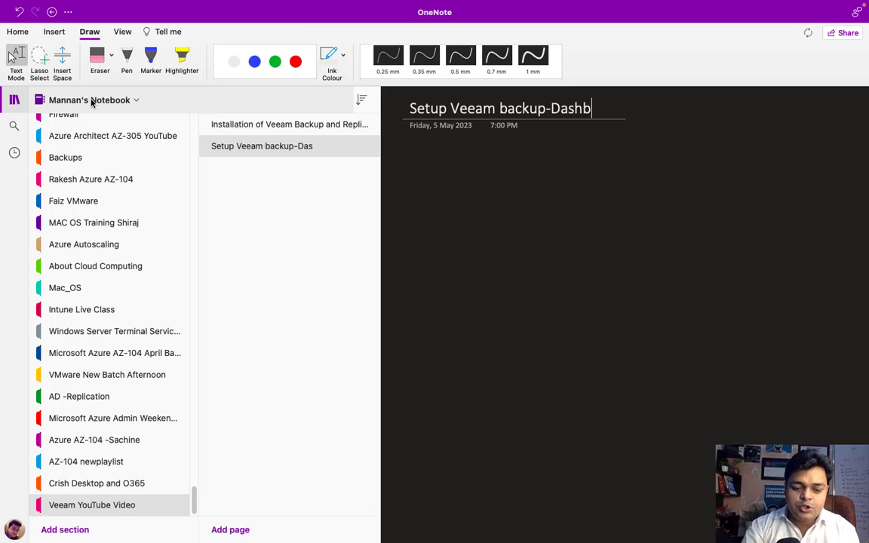
{"action": "key", "text": "BackSpace"}
{"action": "key", "text": "BackSpace"}
{"action": "key", "text": "BackSpace"}
{"action": "key", "text": "BackSpace"}
{"action": "type", "text": "io"}
{"action": "key", "text": "BackSpace"}
{"action": "key", "text": "BackSpace"}
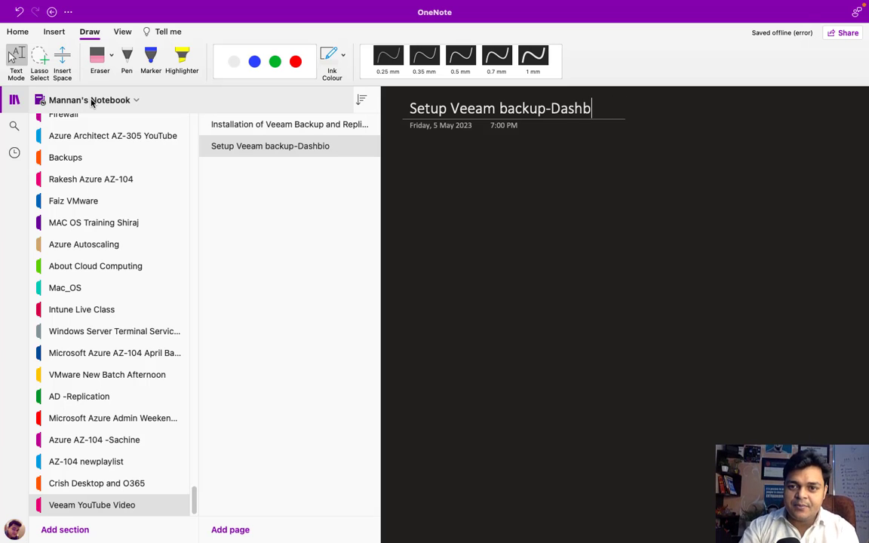
{"action": "type", "text": "oard"}
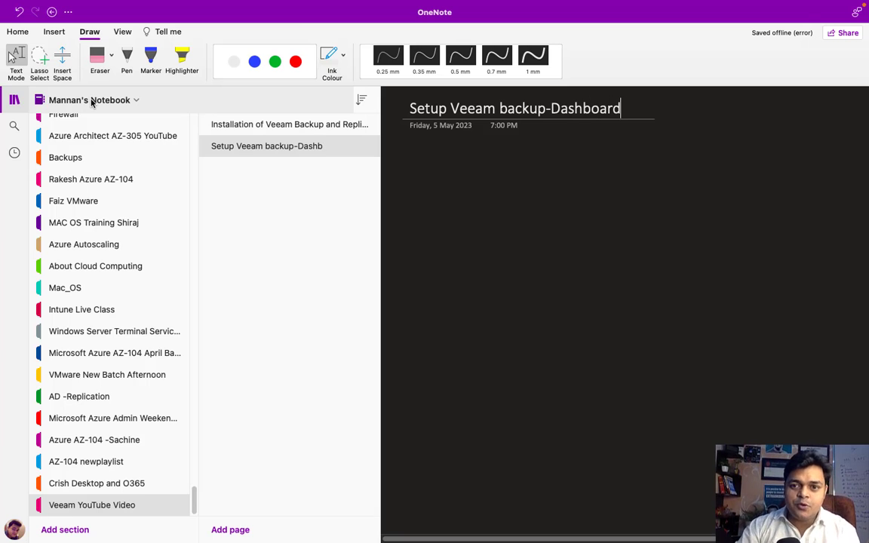
Hide the notebook navigation and draw a large red pen rectangle below the page title
{"action": "left_click", "coordinate": [14, 100]}
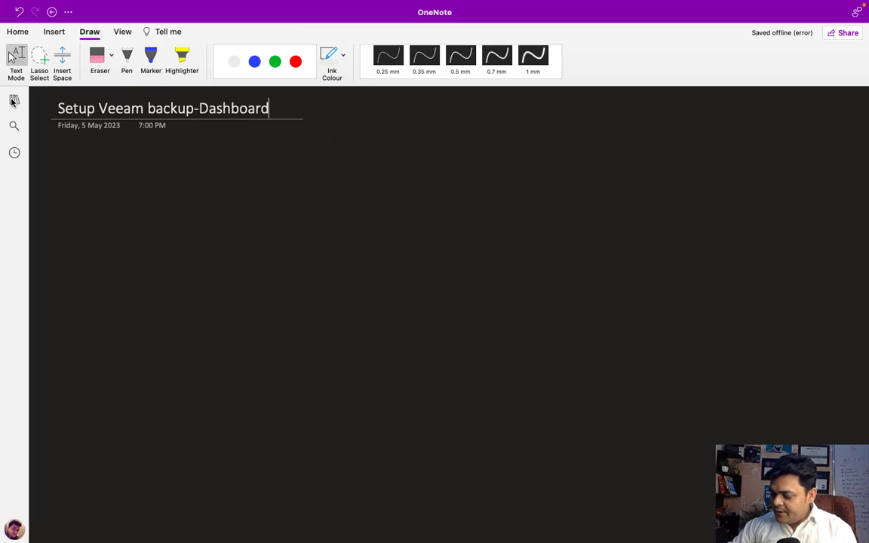
{"action": "left_click", "coordinate": [127, 60]}
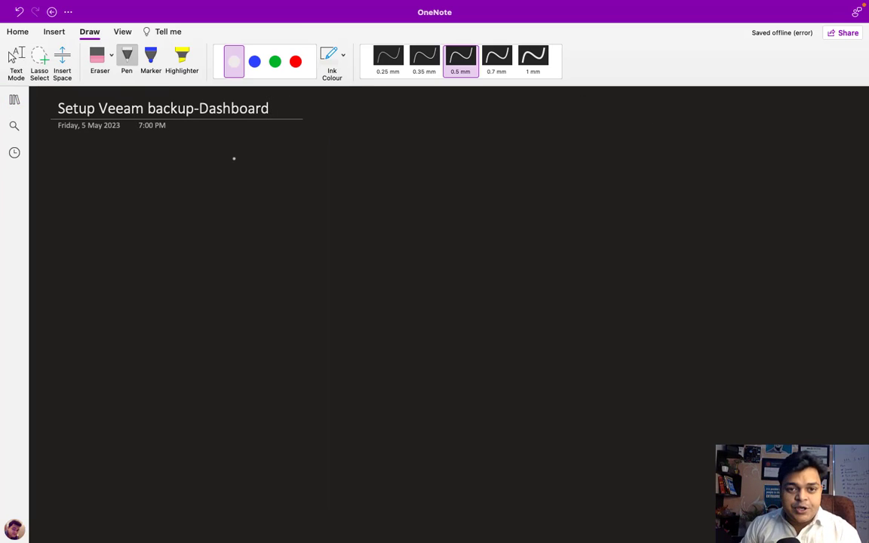
{"action": "left_click", "coordinate": [295, 61]}
{"action": "mouse_move", "coordinate": [78, 192]}
{"action": "left_mouse_down"}
{"action": "mouse_move", "coordinate": [68, 320]}
{"action": "mouse_move", "coordinate": [223, 334]}
{"action": "mouse_move", "coordinate": [276, 312]}
{"action": "mouse_move", "coordinate": [285, 205]}
{"action": "mouse_move", "coordinate": [213, 191]}
{"action": "mouse_move", "coordinate": [79, 193]}
{"action": "left_mouse_up"}
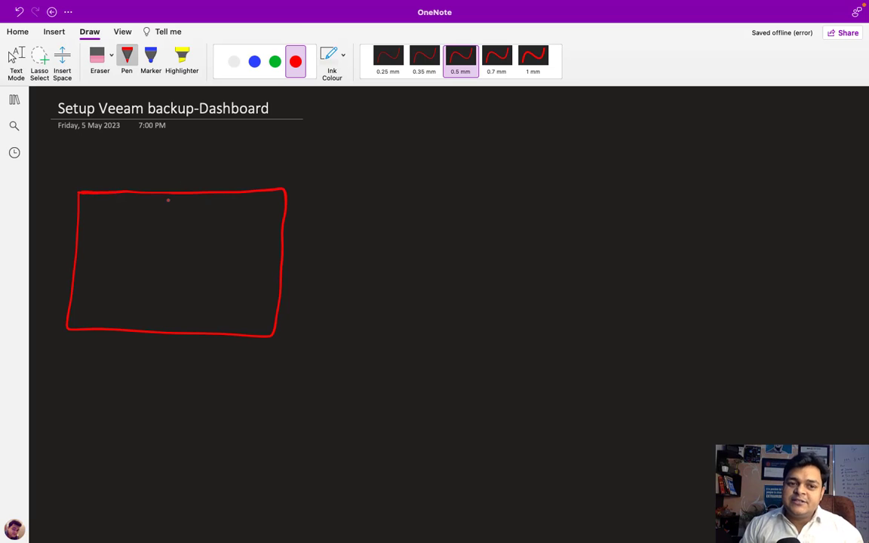
Draw three white computer icons in a row inside the red rectangle, labelled SQL, AD and Web
{"action": "left_click", "coordinate": [233, 62]}
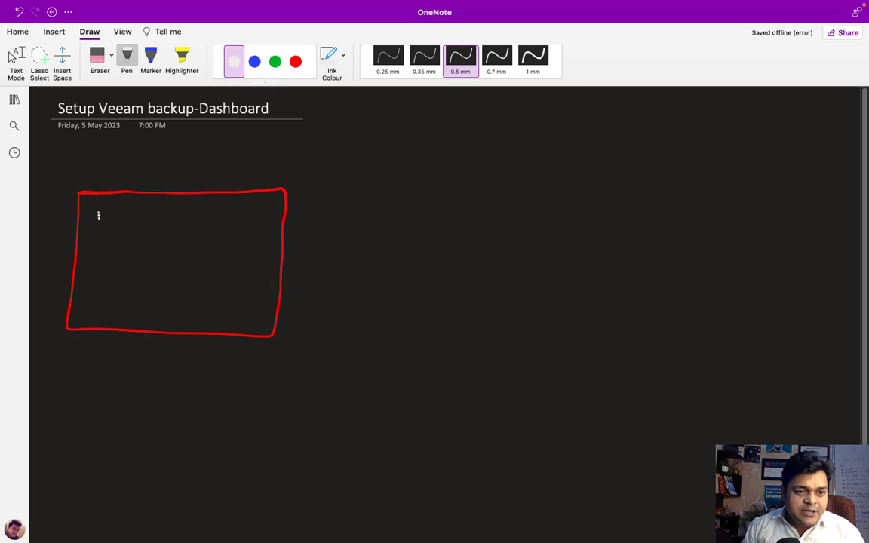
{"action": "mouse_move", "coordinate": [98, 216]}
{"action": "left_mouse_down"}
{"action": "mouse_move", "coordinate": [113, 212]}
{"action": "mouse_move", "coordinate": [98, 215]}
{"action": "mouse_move", "coordinate": [90, 255]}
{"action": "mouse_move", "coordinate": [134, 255]}
{"action": "mouse_move", "coordinate": [170, 214]}
{"action": "mouse_move", "coordinate": [176, 238]}
{"action": "mouse_move", "coordinate": [155, 241]}
{"action": "mouse_move", "coordinate": [171, 263]}
{"action": "left_mouse_up"}
{"action": "left_click_drag", "start_coordinate": [172, 252], "coordinate": [172, 263]}
{"action": "left_click", "coordinate": [201, 256]}
{"action": "mouse_move", "coordinate": [228, 215]}
{"action": "left_mouse_down"}
{"action": "mouse_move", "coordinate": [228, 237]}
{"action": "mouse_move", "coordinate": [255, 235]}
{"action": "mouse_move", "coordinate": [236, 243]}
{"action": "mouse_move", "coordinate": [246, 244]}
{"action": "mouse_move", "coordinate": [217, 269]}
{"action": "mouse_move", "coordinate": [230, 259]}
{"action": "left_mouse_up"}
{"action": "key", "text": "super+z"}
{"action": "left_click_drag", "start_coordinate": [234, 262], "coordinate": [252, 265]}
Draw a white server icon labelled ESXI below the SQL server inside the red rectangle
{"action": "mouse_move", "coordinate": [96, 296]}
{"action": "left_mouse_down"}
{"action": "mouse_move", "coordinate": [95, 317]}
{"action": "mouse_move", "coordinate": [116, 295]}
{"action": "mouse_move", "coordinate": [125, 315]}
{"action": "mouse_move", "coordinate": [127, 308]}
{"action": "left_mouse_up"}
{"action": "left_click_drag", "start_coordinate": [121, 315], "coordinate": [147, 317]}
{"action": "left_click", "coordinate": [156, 310]}
{"action": "left_click_drag", "start_coordinate": [142, 310], "coordinate": [154, 318]}
{"action": "left_click_drag", "start_coordinate": [154, 306], "coordinate": [161, 317]}
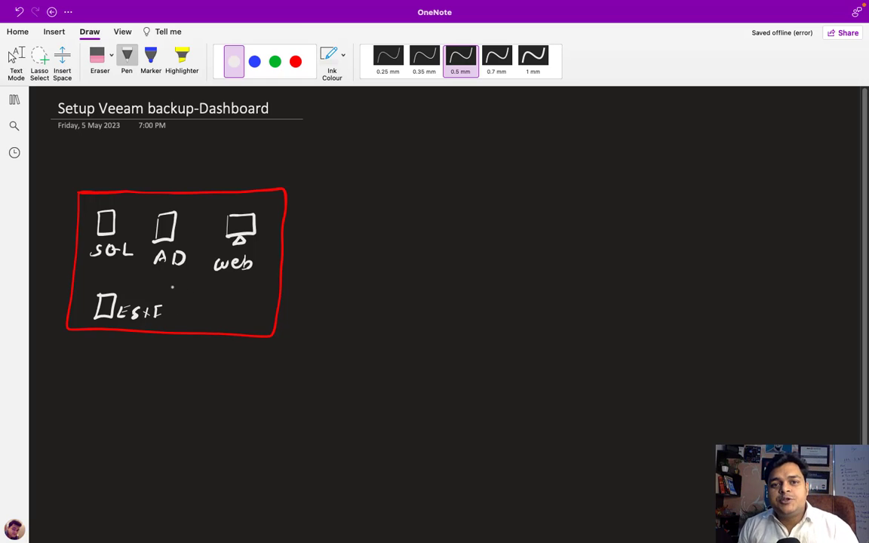
Draw a green computer monitor with a tower beside it, to the right of the red rectangle
{"action": "left_click", "coordinate": [274, 61]}
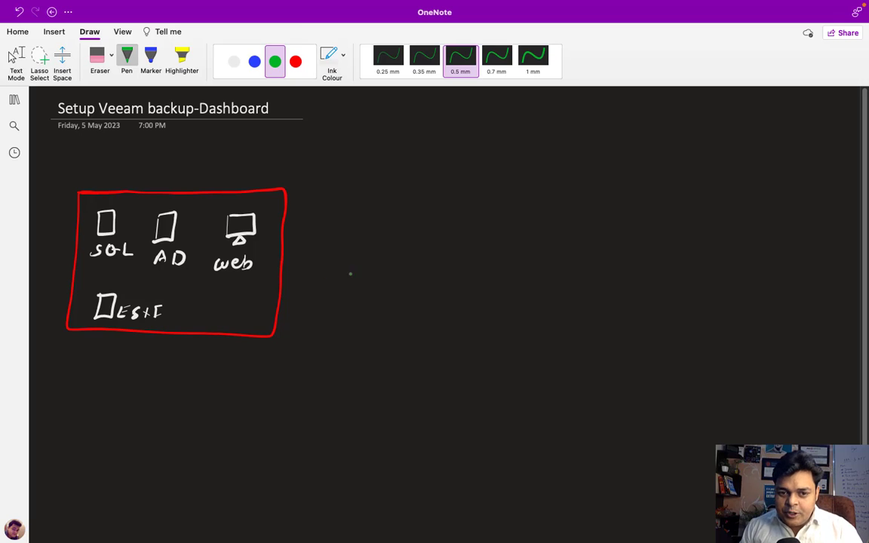
{"action": "mouse_move", "coordinate": [350, 256]}
{"action": "left_mouse_down"}
{"action": "mouse_move", "coordinate": [350, 276]}
{"action": "mouse_move", "coordinate": [384, 276]}
{"action": "mouse_move", "coordinate": [347, 279]}
{"action": "mouse_move", "coordinate": [358, 288]}
{"action": "mouse_move", "coordinate": [365, 279]}
{"action": "left_mouse_up"}
{"action": "mouse_move", "coordinate": [392, 257]}
{"action": "left_mouse_down"}
{"action": "mouse_move", "coordinate": [406, 266]}
{"action": "mouse_move", "coordinate": [392, 280]}
{"action": "left_mouse_up"}
{"action": "left_click", "coordinate": [399, 270]}
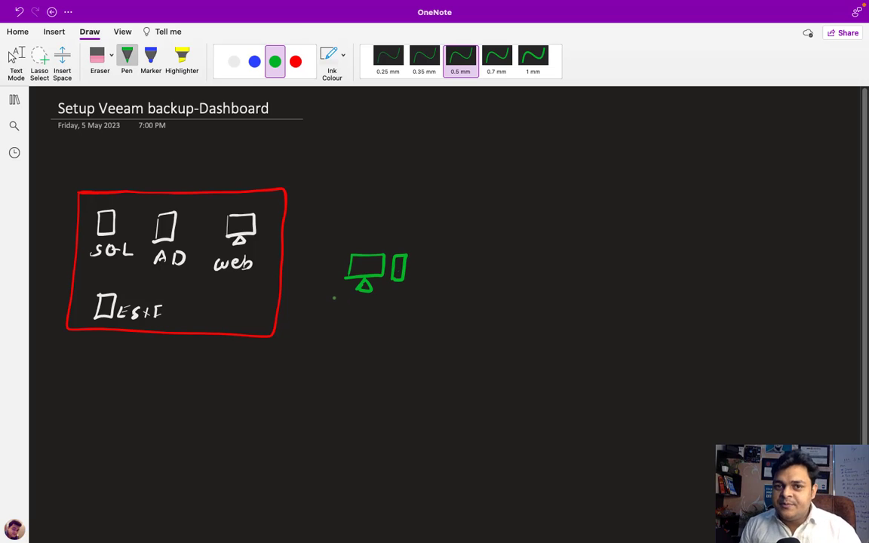
Write the label Veeam-11 in blue ink below the green computer
{"action": "key", "text": "Escape"}
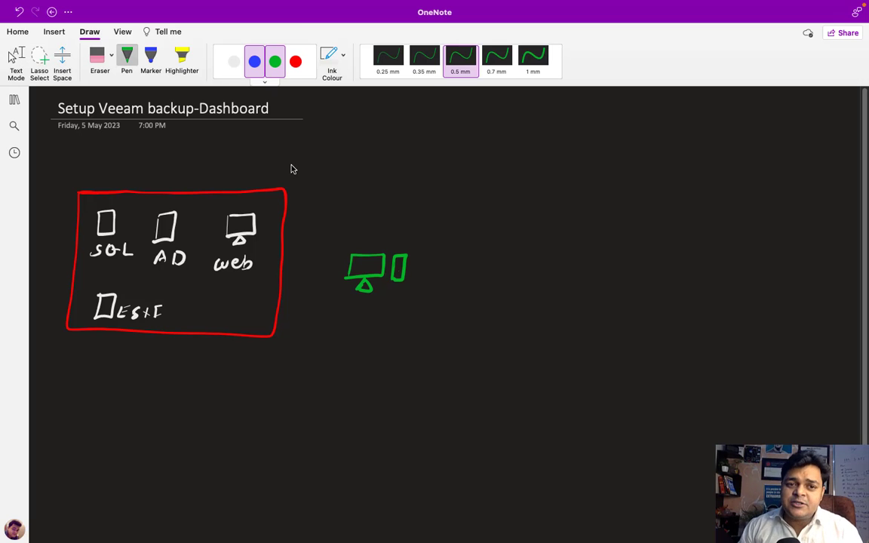
{"action": "left_click", "coordinate": [255, 61]}
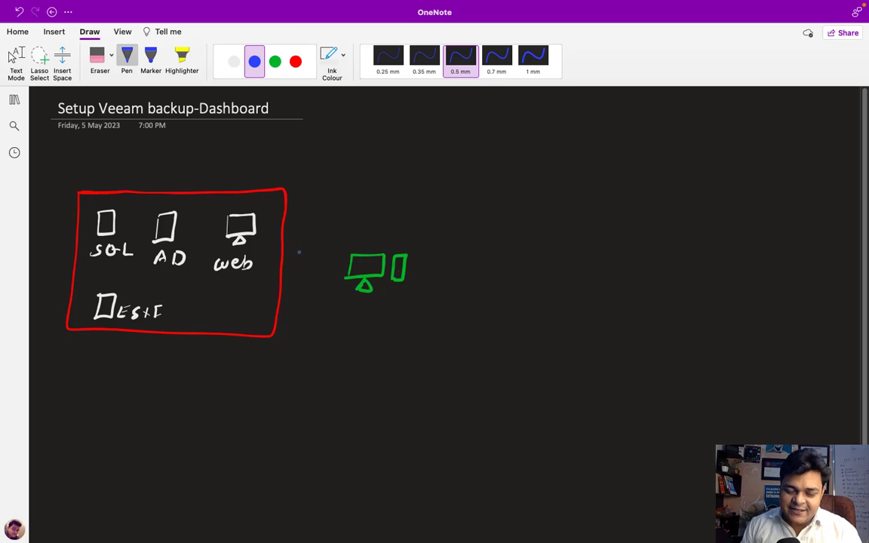
{"action": "left_click_drag", "start_coordinate": [329, 317], "coordinate": [429, 332]}
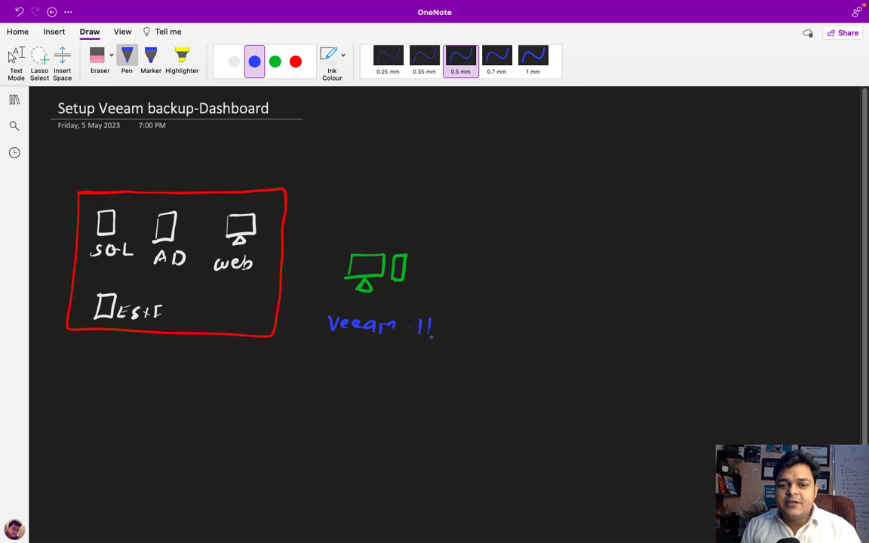
Draw a green line linking the red rectangle to the green computer, and a dashed green outline around the computer and its label
{"action": "left_click", "coordinate": [275, 61]}
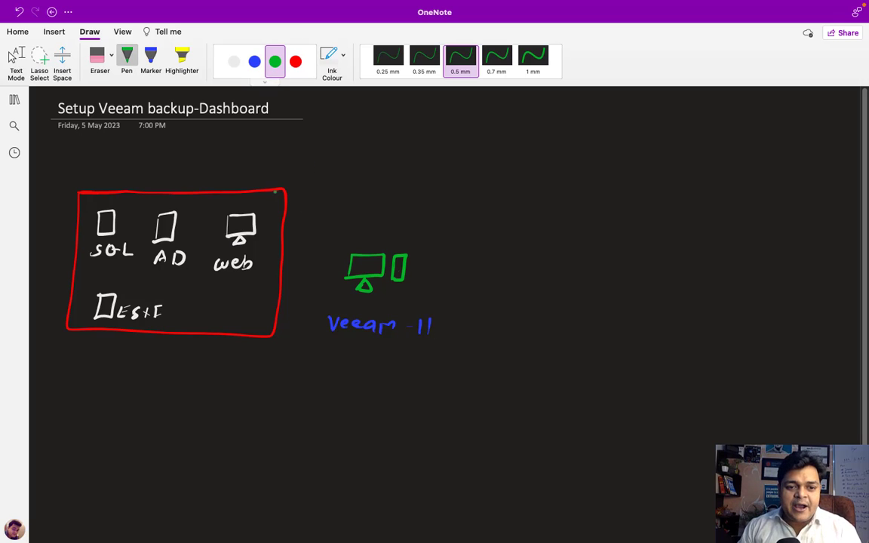
{"action": "left_click_drag", "start_coordinate": [237, 285], "coordinate": [348, 267]}
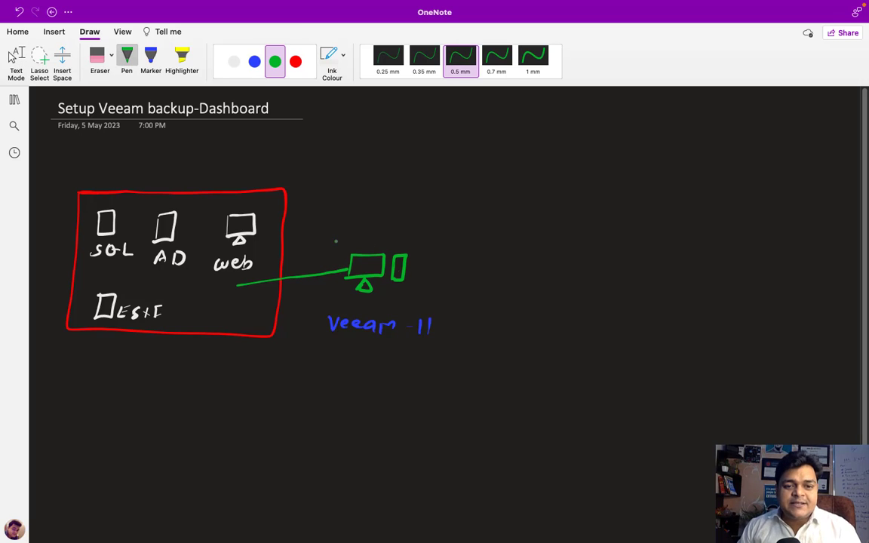
{"action": "mouse_move", "coordinate": [330, 236]}
{"action": "left_mouse_down"}
{"action": "mouse_move", "coordinate": [315, 272]}
{"action": "mouse_move", "coordinate": [317, 317]}
{"action": "mouse_move", "coordinate": [354, 339]}
{"action": "mouse_move", "coordinate": [422, 338]}
{"action": "mouse_move", "coordinate": [449, 286]}
{"action": "mouse_move", "coordinate": [447, 253]}
{"action": "mouse_move", "coordinate": [426, 237]}
{"action": "left_mouse_up"}
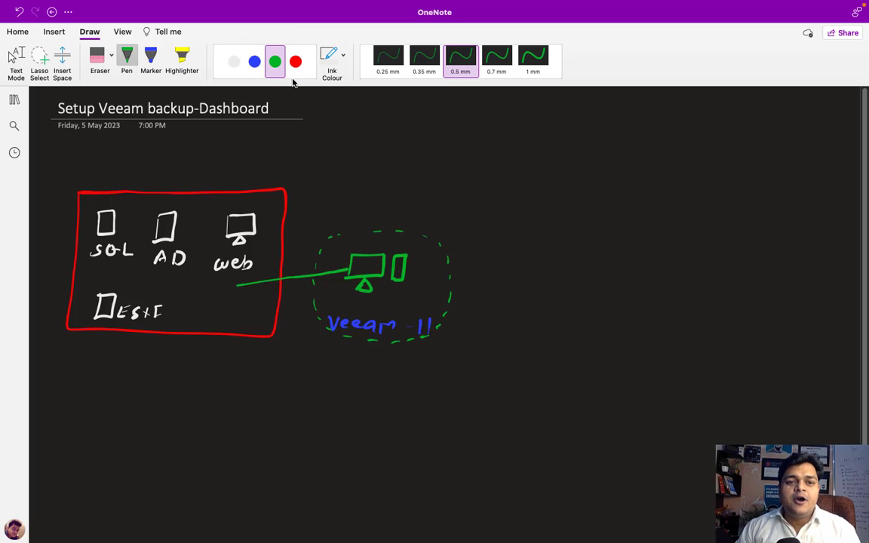
Draw a white arrow from the green computer to a new white rectangle labelled Storage
{"action": "left_click", "coordinate": [233, 61]}
{"action": "mouse_move", "coordinate": [413, 266]}
{"action": "left_mouse_down"}
{"action": "mouse_move", "coordinate": [564, 261]}
{"action": "mouse_move", "coordinate": [556, 267]}
{"action": "left_mouse_up"}
{"action": "mouse_move", "coordinate": [568, 233]}
{"action": "left_mouse_down"}
{"action": "mouse_move", "coordinate": [565, 306]}
{"action": "mouse_move", "coordinate": [667, 225]}
{"action": "mouse_move", "coordinate": [663, 301]}
{"action": "mouse_move", "coordinate": [564, 303]}
{"action": "left_mouse_up"}
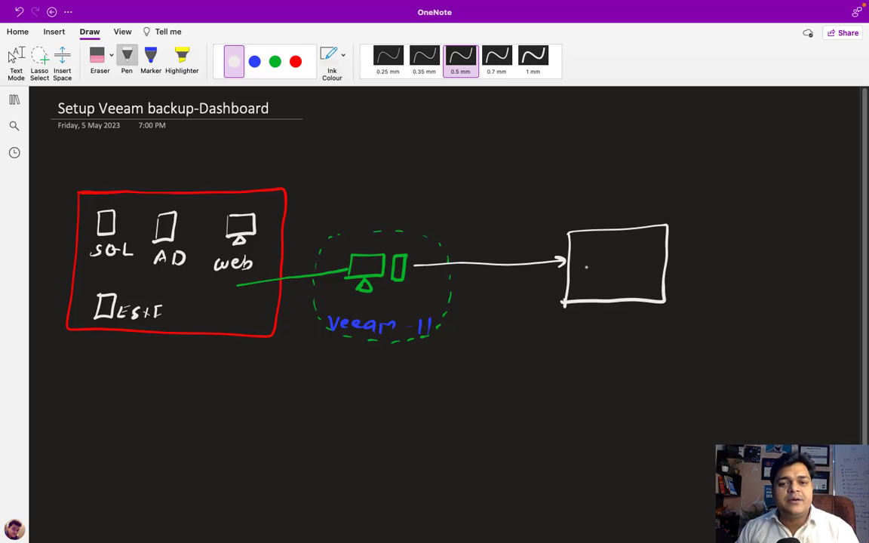
{"action": "mouse_move", "coordinate": [582, 202]}
{"action": "left_mouse_down"}
{"action": "mouse_move", "coordinate": [571, 218]}
{"action": "mouse_move", "coordinate": [597, 218]}
{"action": "left_mouse_up"}
{"action": "mouse_move", "coordinate": [590, 208]}
{"action": "left_mouse_down"}
{"action": "mouse_move", "coordinate": [634, 202]}
{"action": "mouse_move", "coordinate": [643, 227]}
{"action": "mouse_move", "coordinate": [665, 211]}
{"action": "left_mouse_up"}
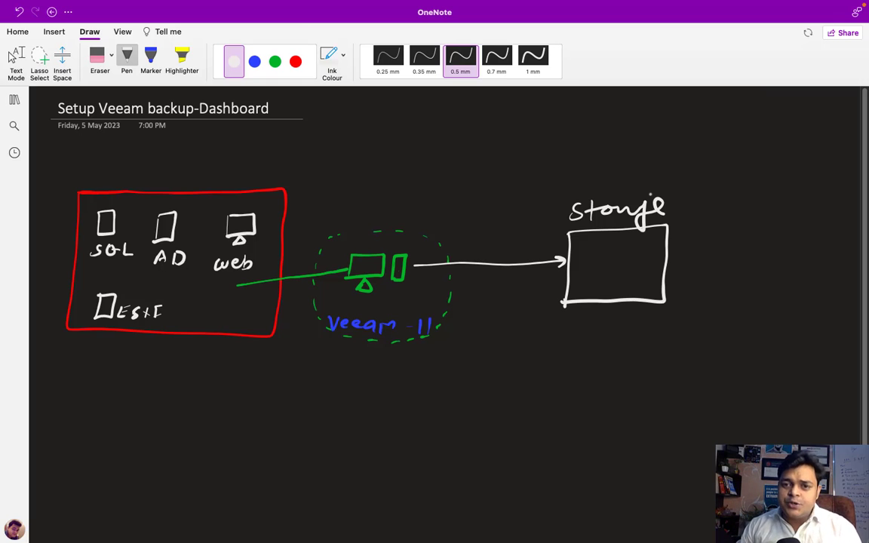
Draw short white lines inside the storage rectangle and write Repository above the Storage label
{"action": "left_click", "coordinate": [12, 57]}
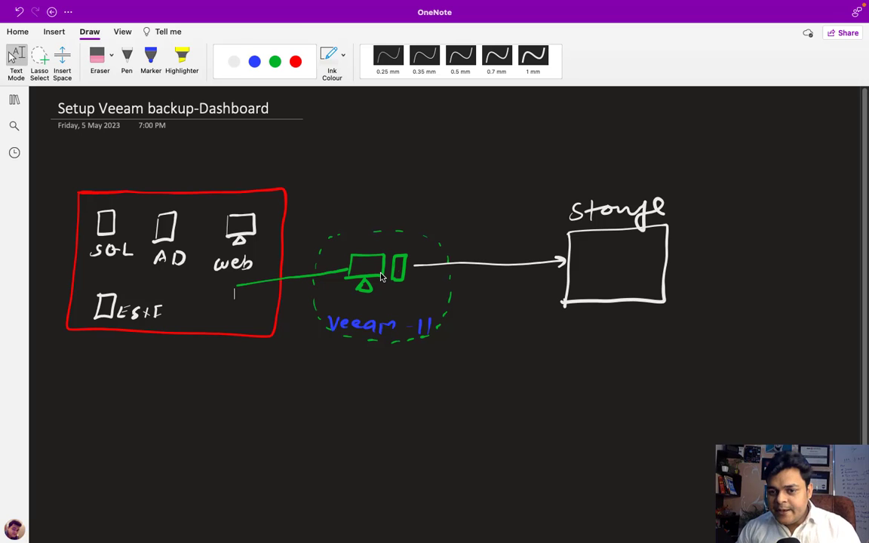
{"action": "left_click", "coordinate": [234, 61]}
{"action": "mouse_move", "coordinate": [590, 244]}
{"action": "left_mouse_down"}
{"action": "mouse_move", "coordinate": [603, 244]}
{"action": "mouse_move", "coordinate": [603, 274]}
{"action": "left_mouse_up"}
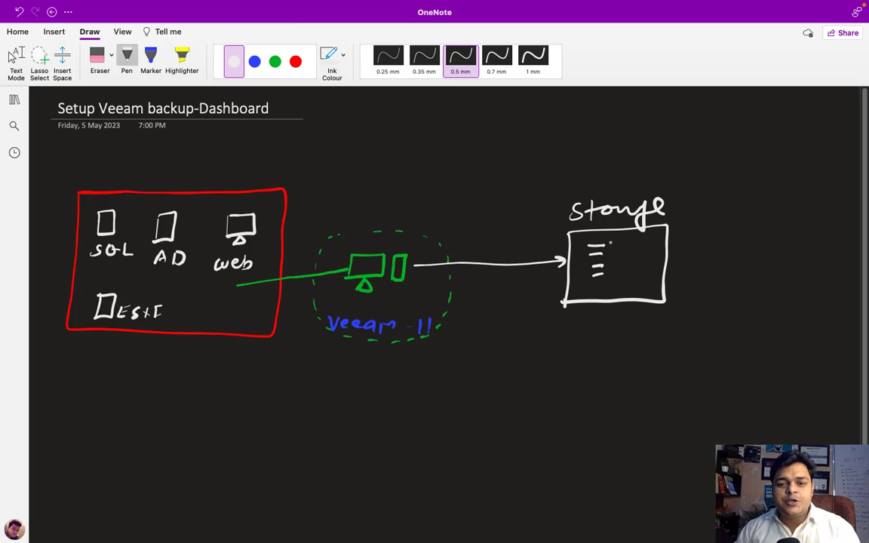
{"action": "mouse_move", "coordinate": [574, 160]}
{"action": "left_mouse_down"}
{"action": "mouse_move", "coordinate": [575, 176]}
{"action": "mouse_move", "coordinate": [614, 163]}
{"action": "mouse_move", "coordinate": [617, 172]}
{"action": "mouse_move", "coordinate": [634, 169]}
{"action": "left_mouse_up"}
{"action": "left_click_drag", "start_coordinate": [638, 157], "coordinate": [638, 172]}
{"action": "mouse_move", "coordinate": [632, 162]}
{"action": "left_mouse_down"}
{"action": "mouse_move", "coordinate": [647, 158]}
{"action": "mouse_move", "coordinate": [675, 177]}
{"action": "left_mouse_up"}
{"action": "left_click", "coordinate": [686, 162]}
{"action": "left_click", "coordinate": [16, 56]}
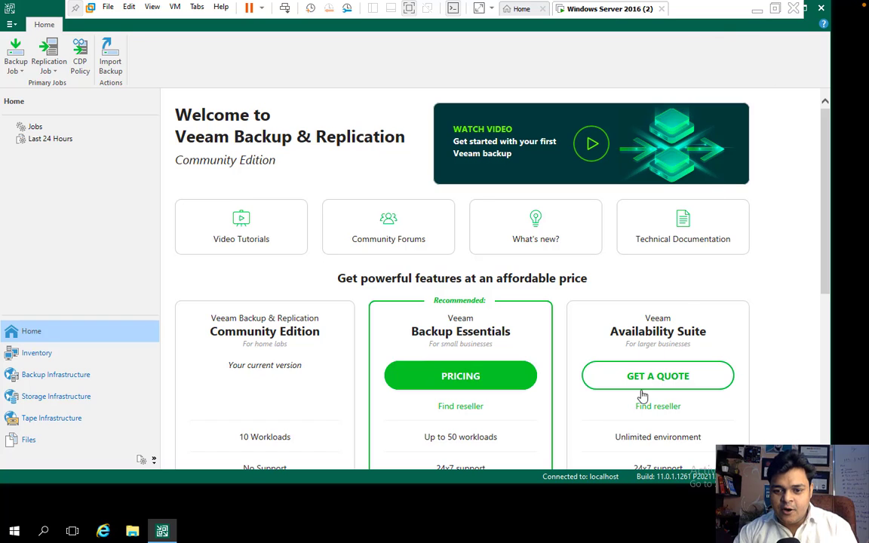
Maximize the Veeam console and examine the Backup Job, Replication Job and CDP Policy options
{"action": "left_click", "coordinate": [807, 14]}
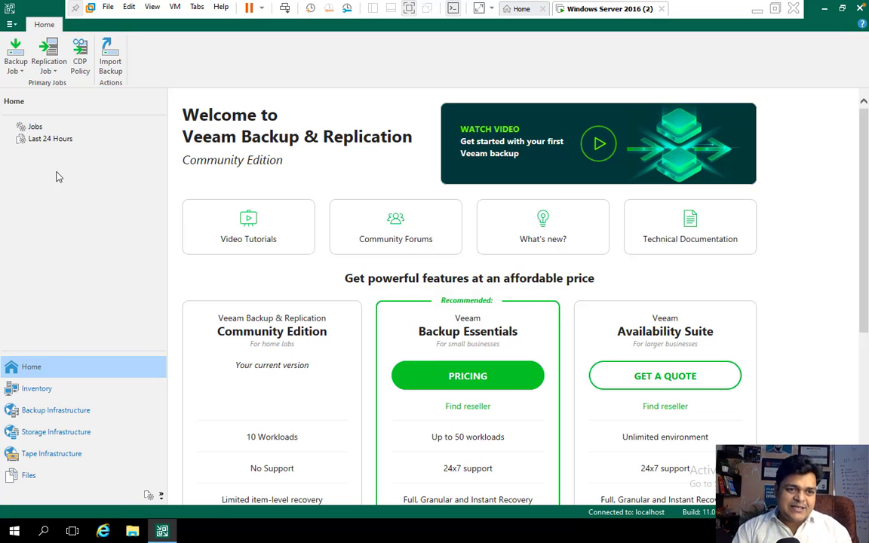
{"action": "left_click", "coordinate": [21, 75]}
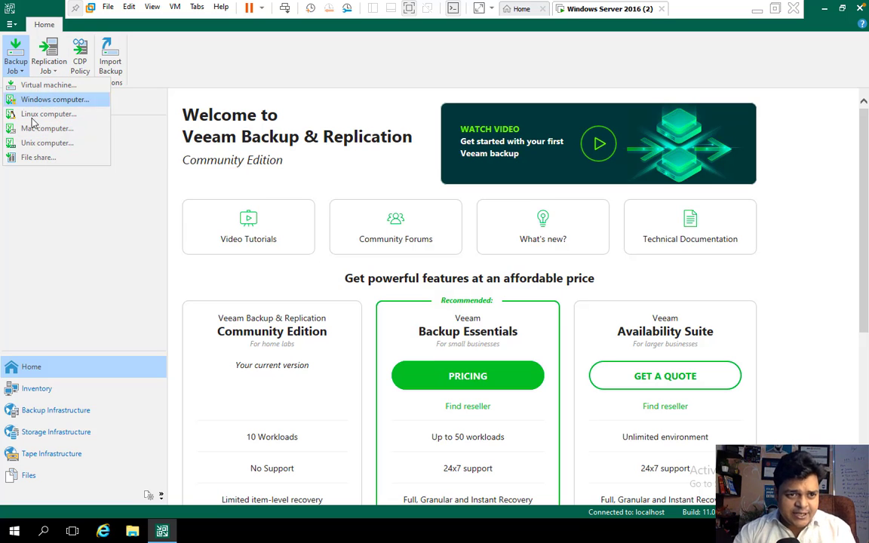
{"action": "left_click", "coordinate": [55, 73]}
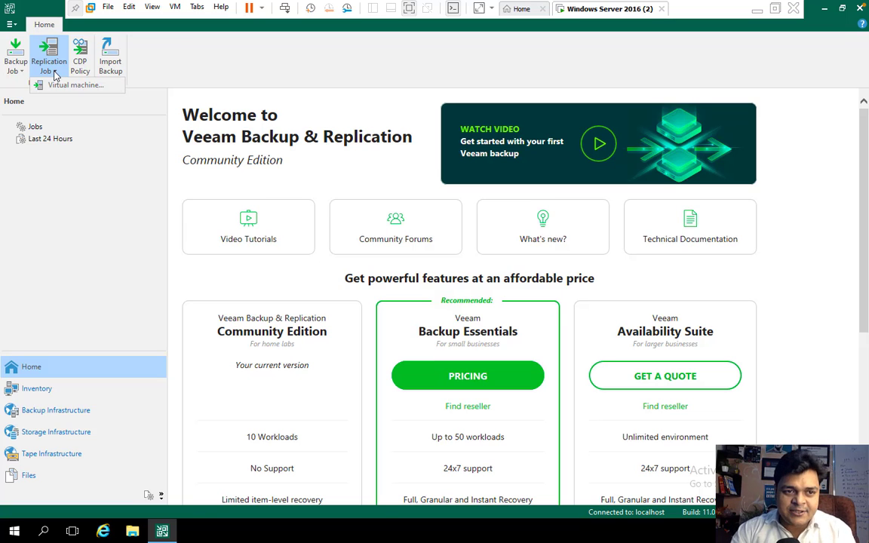
{"action": "left_click", "coordinate": [85, 67]}
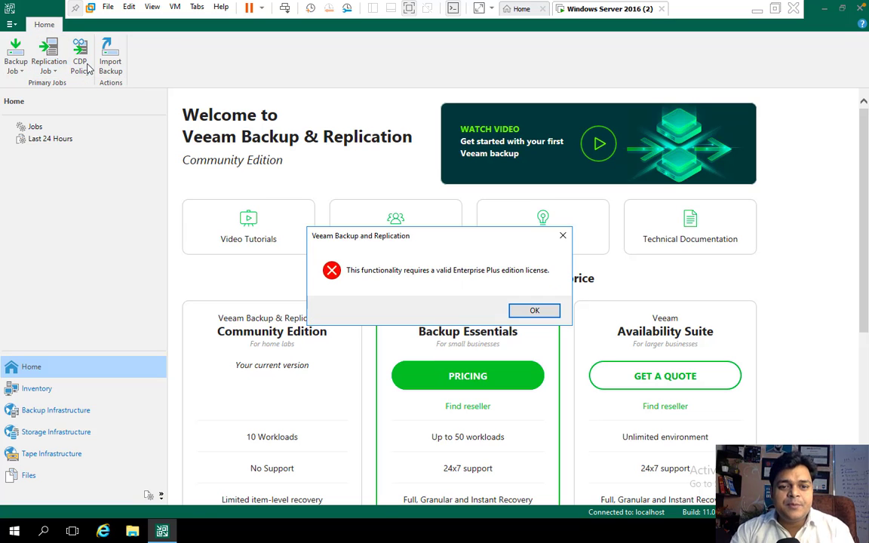
{"action": "left_click", "coordinate": [534, 310]}
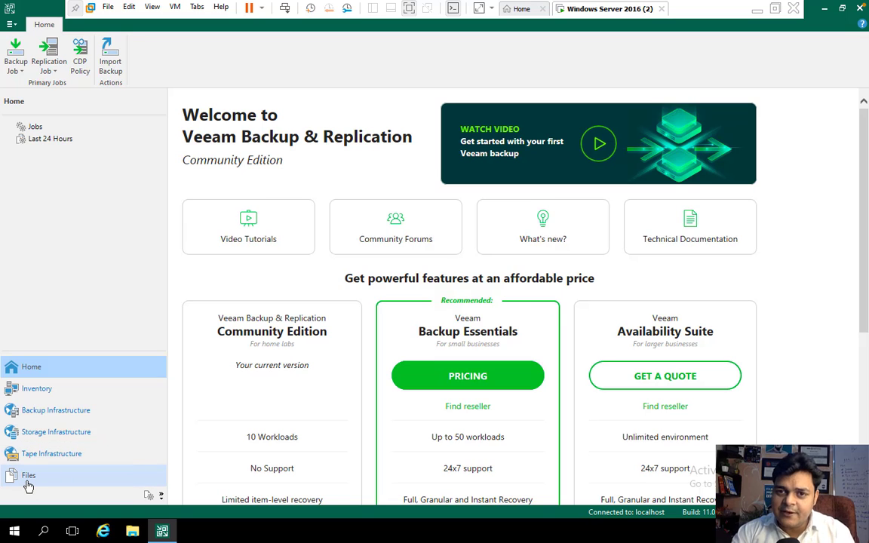
View the Inventory and Backup Infrastructure sections of the console
{"action": "left_click", "coordinate": [37, 391]}
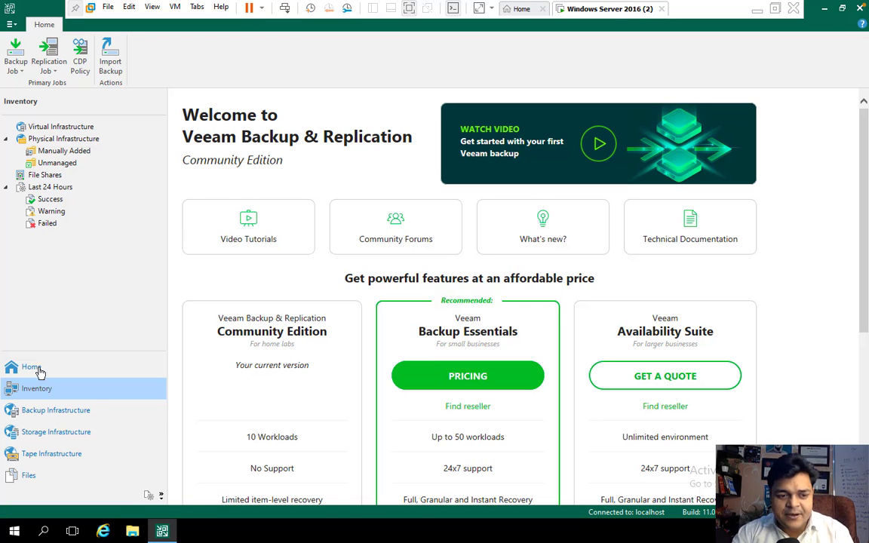
{"action": "left_click", "coordinate": [46, 413]}
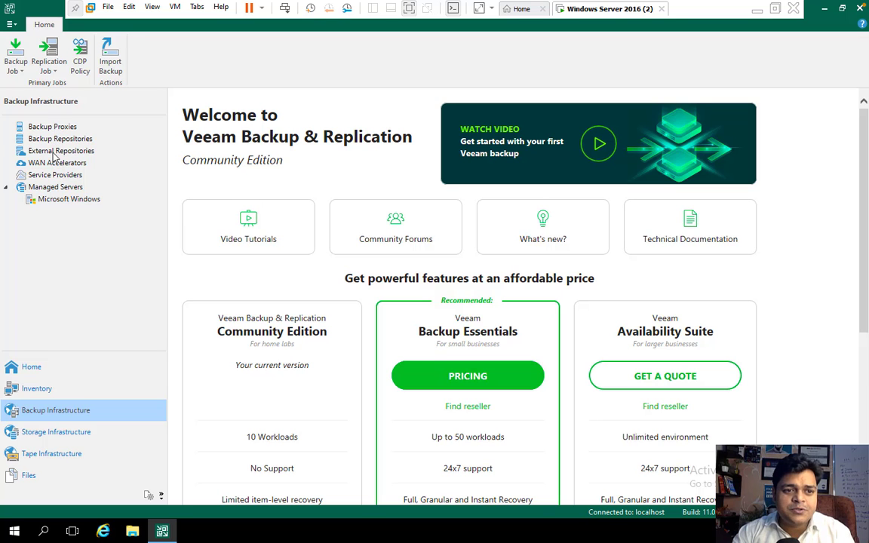
{"action": "key", "text": "ctrl+Left"}
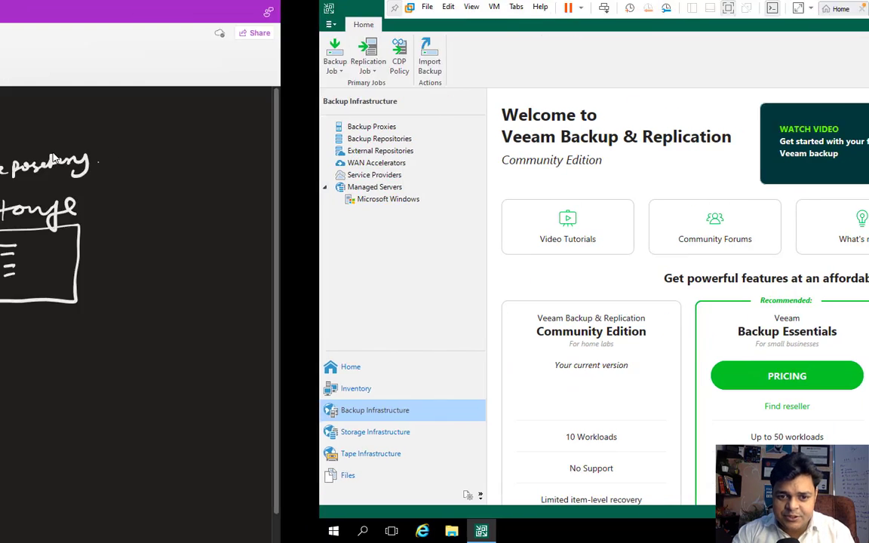
{"action": "key", "text": "ctrl+Left"}
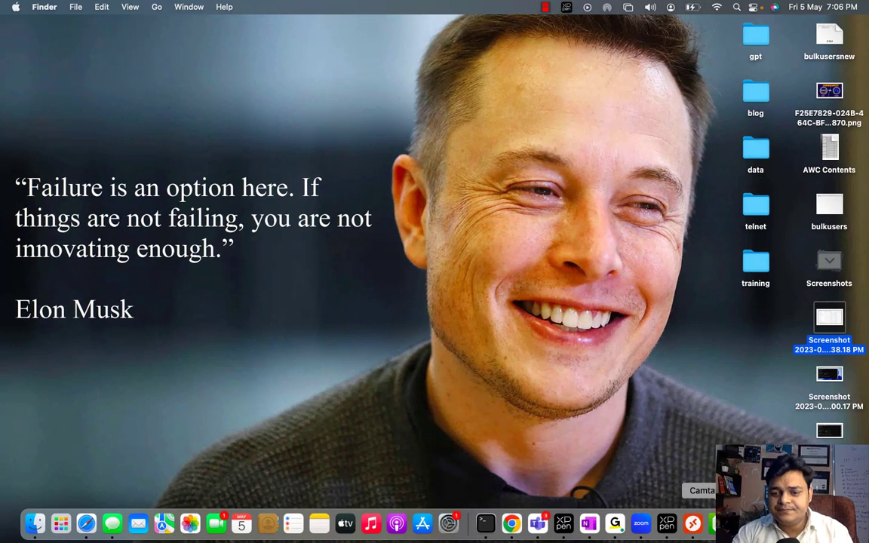
{"action": "right_click", "coordinate": [713, 523]}
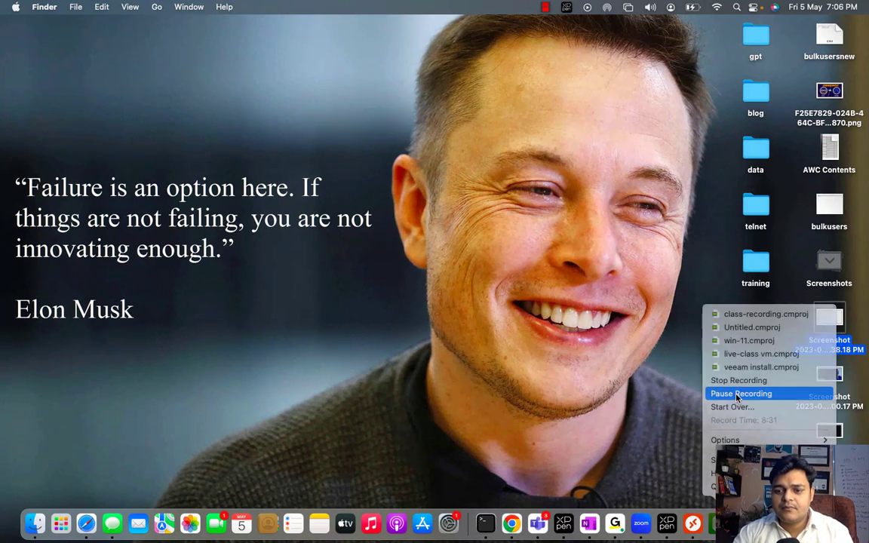
{"action": "left_click", "coordinate": [664, 355]}
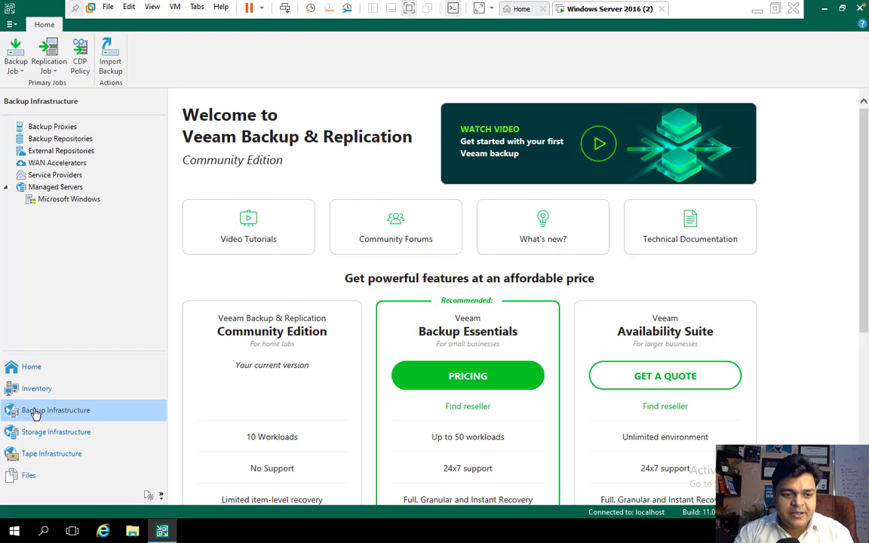
Examine the Storage Infrastructure options, and the backup and external repository lists under Backup Infrastructure
{"action": "left_click", "coordinate": [46, 435]}
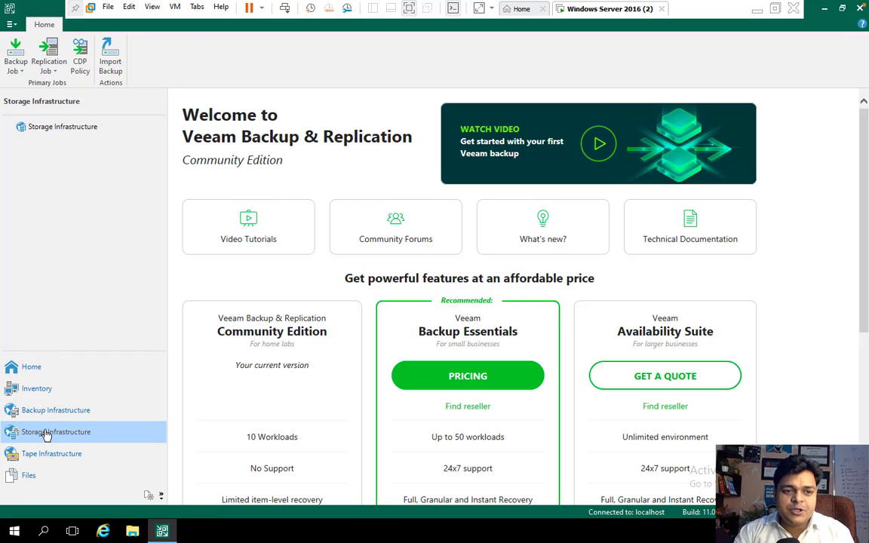
{"action": "left_click", "coordinate": [63, 126]}
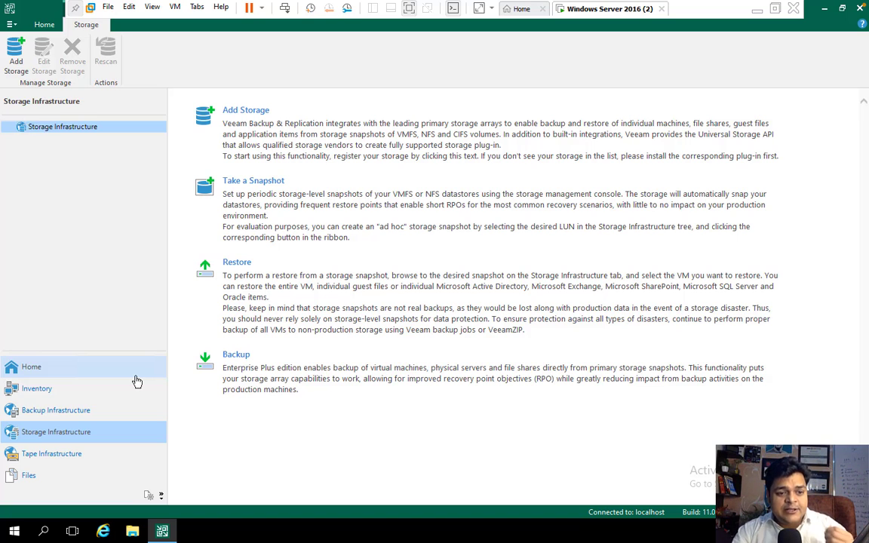
{"action": "left_click", "coordinate": [73, 413]}
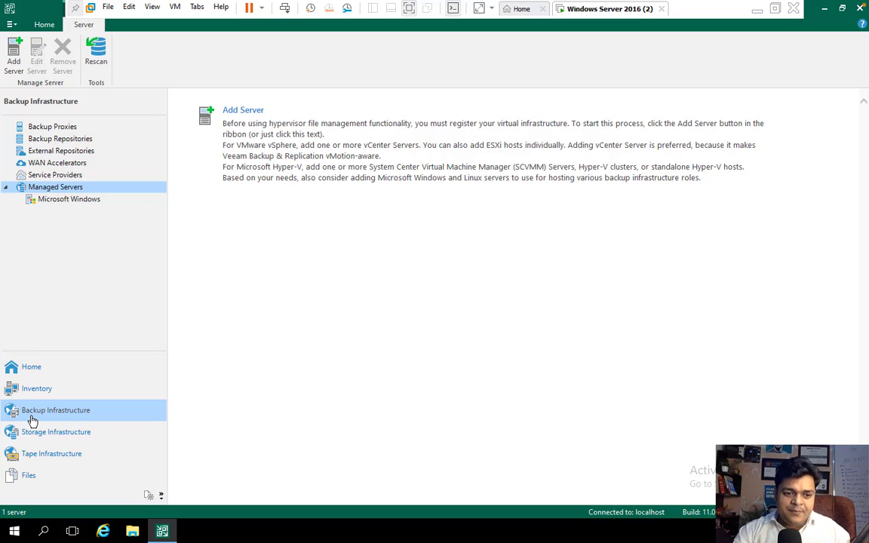
{"action": "left_click", "coordinate": [57, 143]}
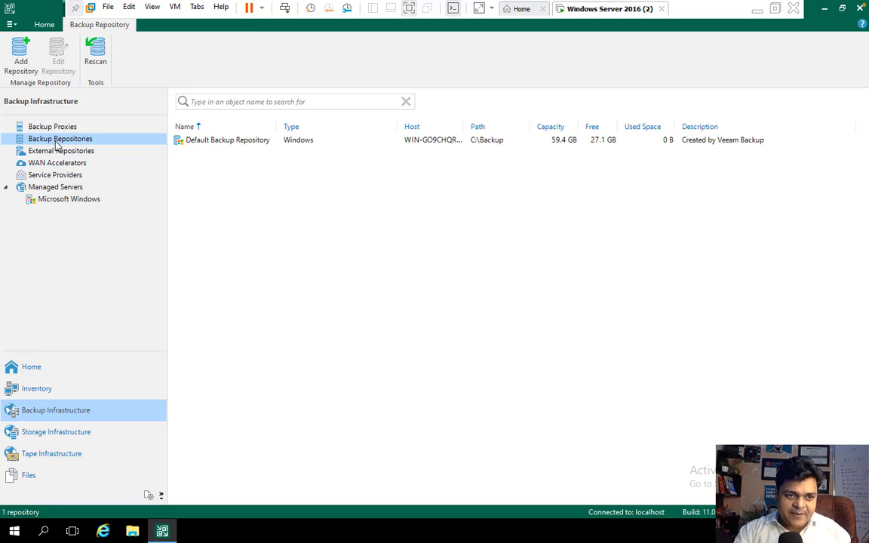
{"action": "left_click", "coordinate": [60, 154]}
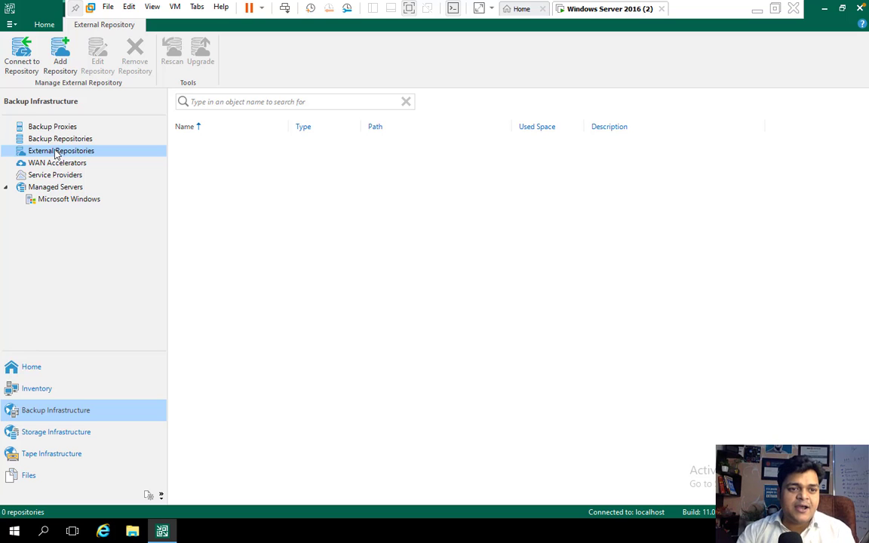
Examine the storage types offered for adding a backup repository, including the Object storage providers, and close the dialog without adding one
{"action": "left_click", "coordinate": [48, 141]}
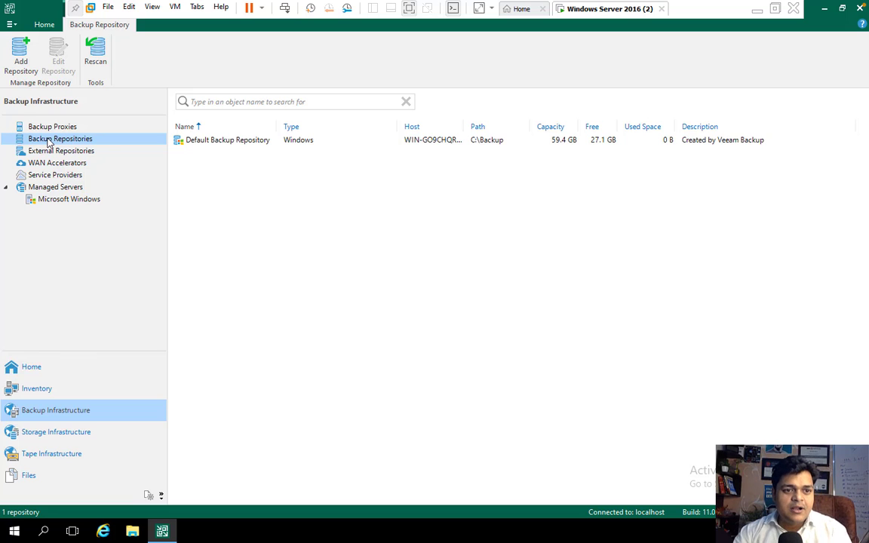
{"action": "right_click", "coordinate": [49, 142]}
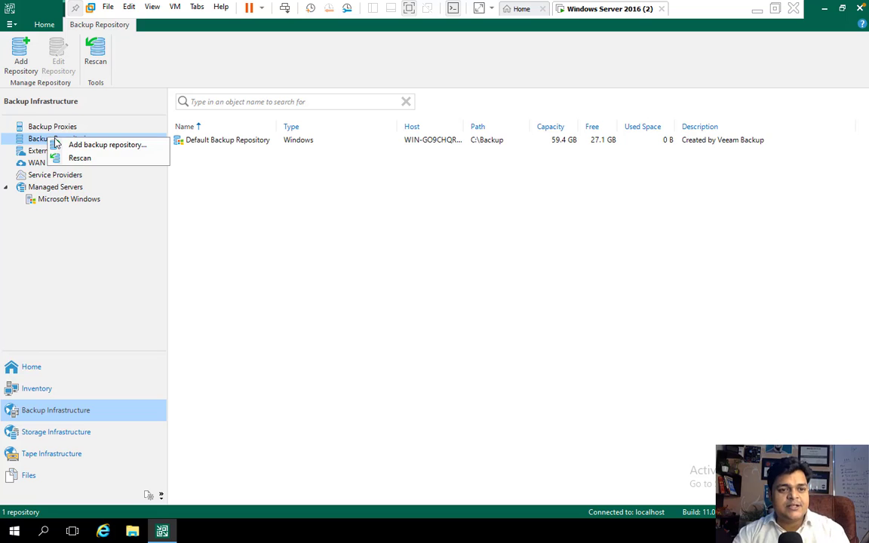
{"action": "left_click", "coordinate": [91, 144]}
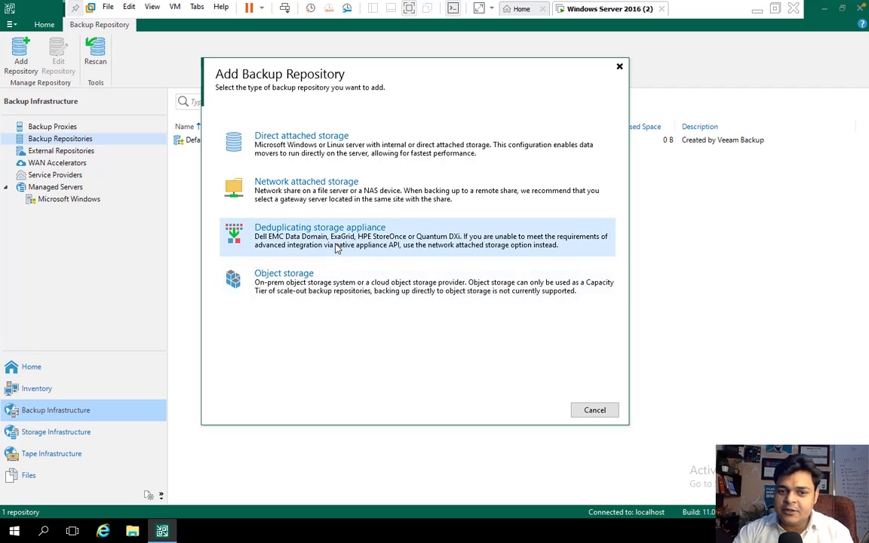
{"action": "left_click", "coordinate": [286, 292]}
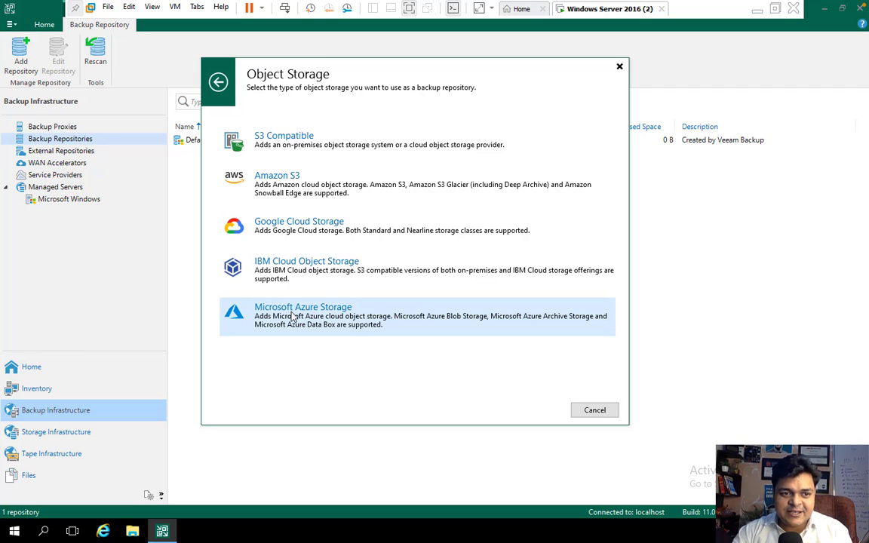
{"action": "left_click", "coordinate": [620, 67]}
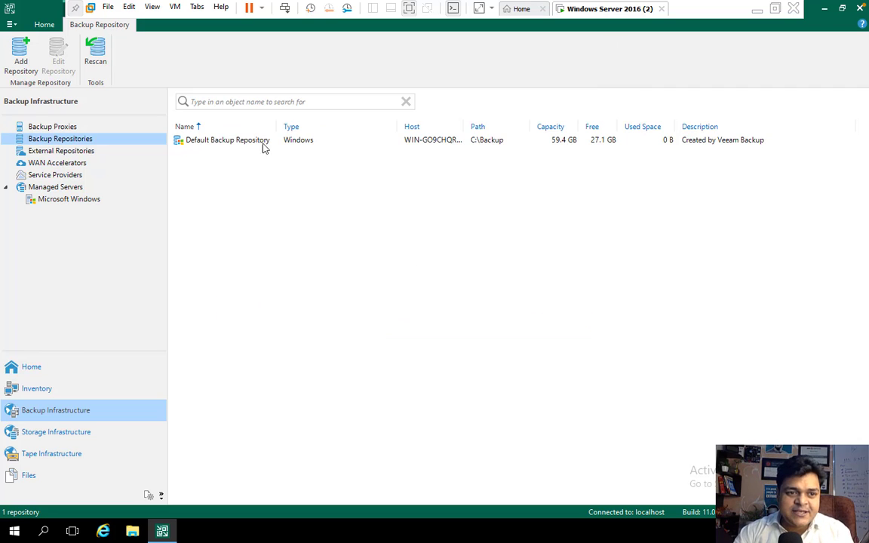
Open the Connect to External Repository dialog to examine the available backup appliance types, and dismiss the incoming notification
{"action": "left_click", "coordinate": [68, 154]}
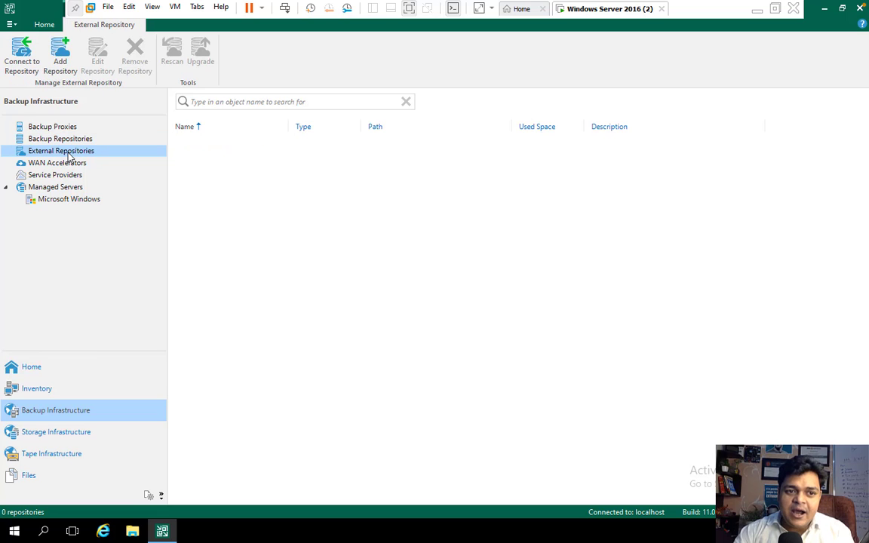
{"action": "right_click", "coordinate": [68, 154]}
{"action": "left_click", "coordinate": [108, 160]}
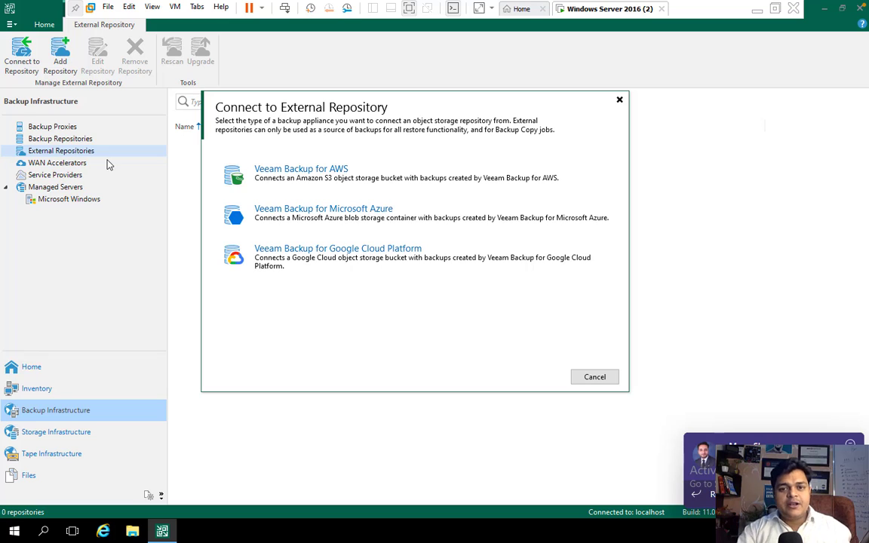
{"action": "left_click", "coordinate": [850, 445]}
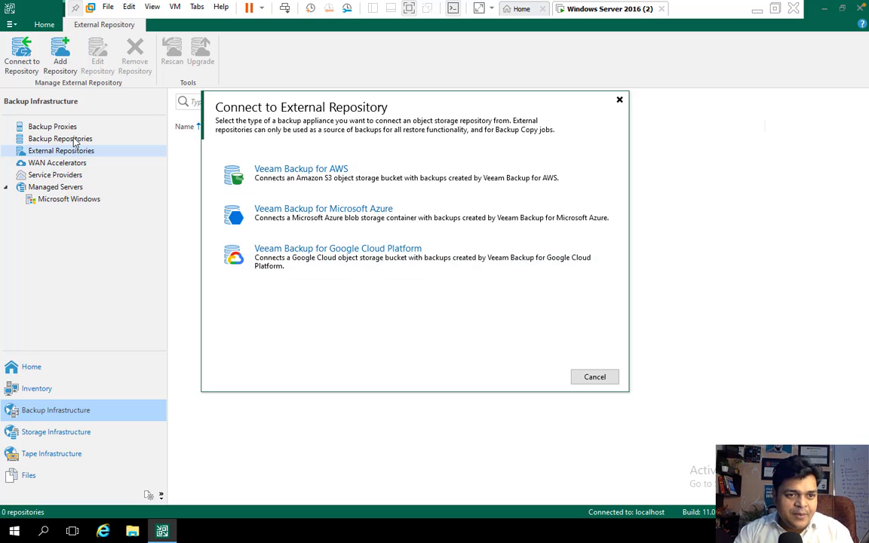
Close the external repository dialog without connecting one, and review the OneNote diagram linking the company servers, Veeam server and storage repository
{"action": "left_click", "coordinate": [595, 377]}
{"action": "key", "text": "ctrl+Left"}
{"action": "key", "text": "ctrl+Left"}
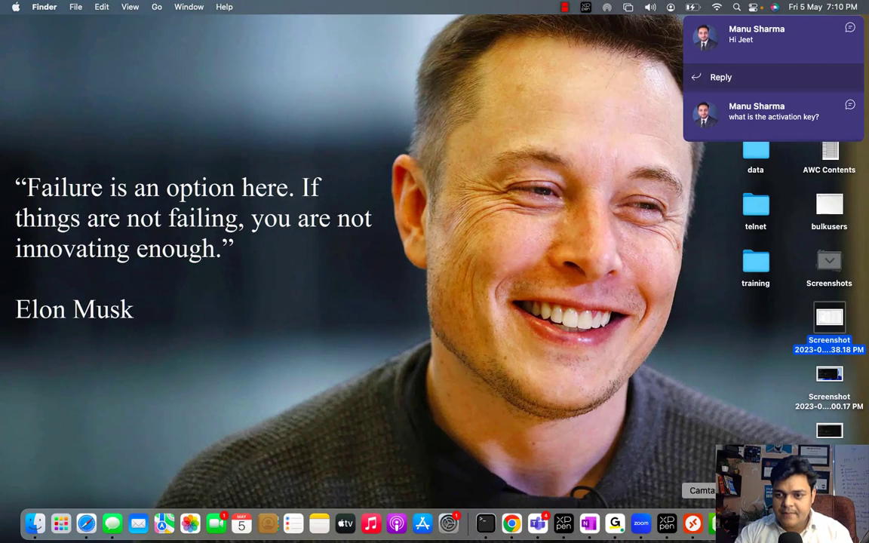
{"action": "right_click", "coordinate": [713, 524]}
{"action": "left_click", "coordinate": [742, 392]}
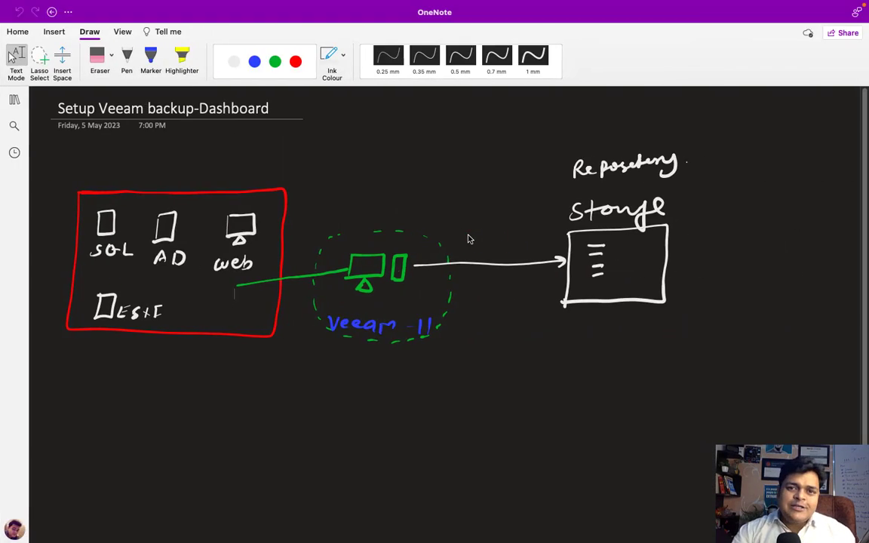
{"action": "key", "text": "ctrl+Right"}
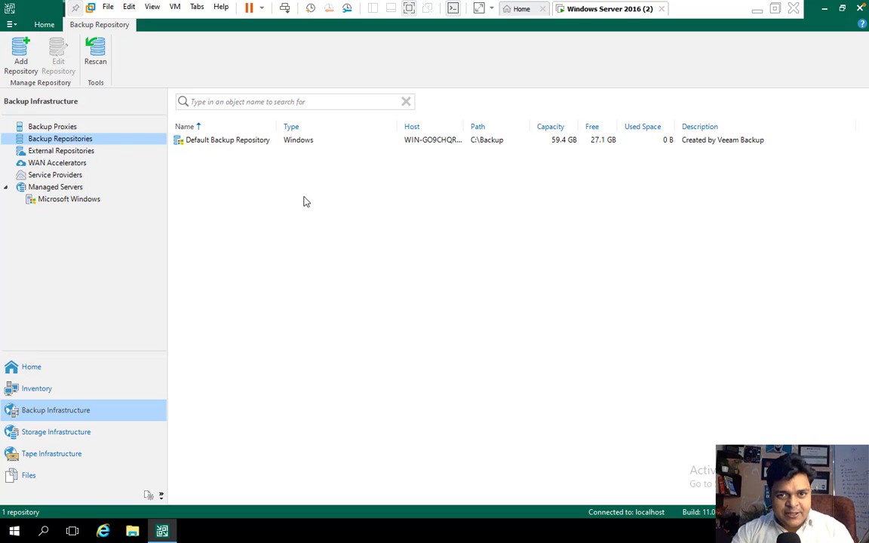
Switch to File Explorer on the host computer and open the Download (F:) drive
{"action": "left_click", "coordinate": [755, 14]}
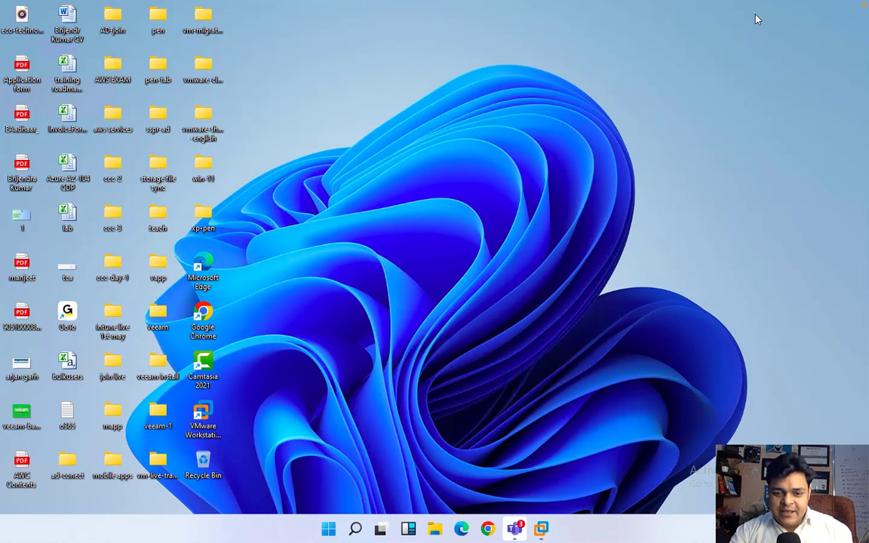
{"action": "left_click", "coordinate": [435, 528]}
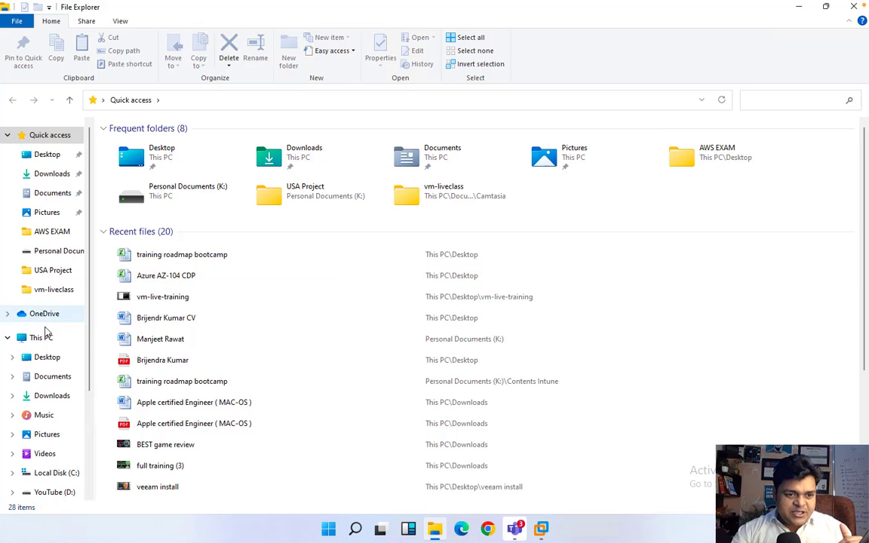
{"action": "left_click", "coordinate": [43, 341]}
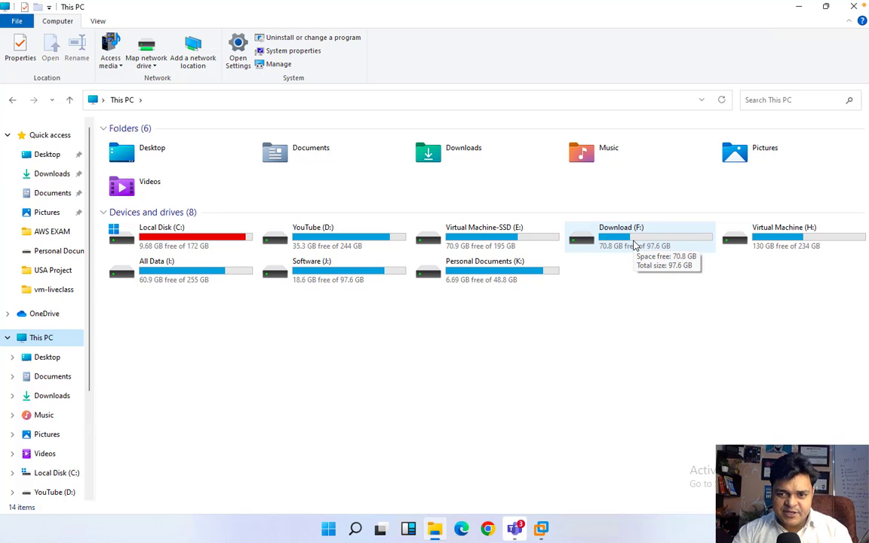
{"action": "double_click", "coordinate": [634, 245]}
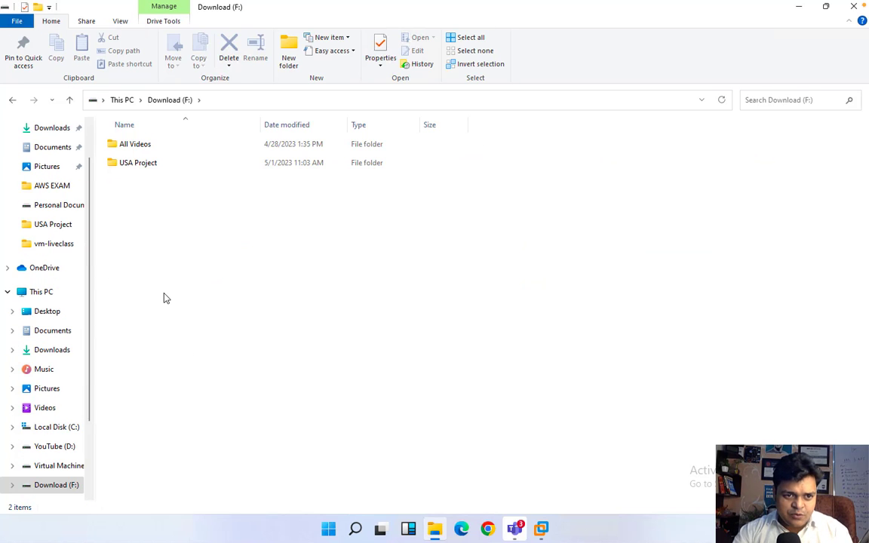
Create a folder named Backup in the root of the Download (F:) drive
{"action": "right_click", "coordinate": [166, 298]}
{"action": "mouse_move", "coordinate": [210, 470]}
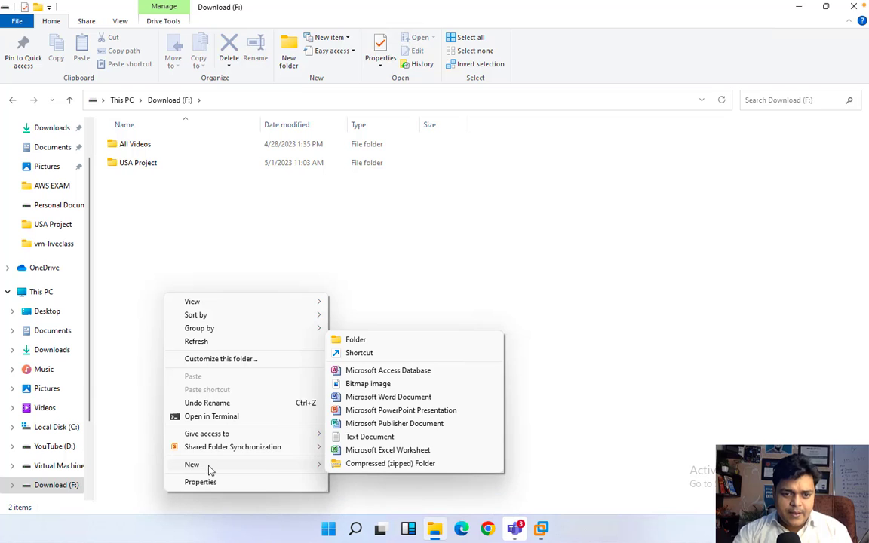
{"action": "left_click", "coordinate": [377, 342]}
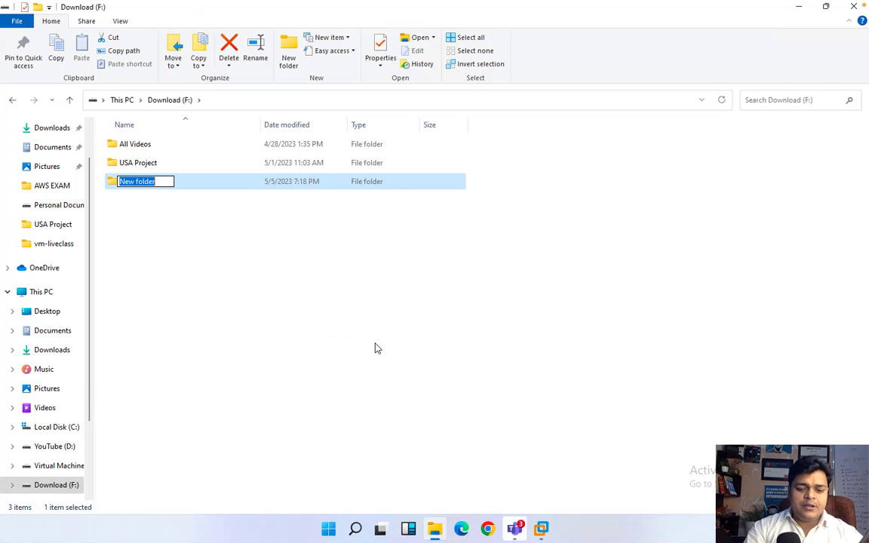
{"action": "type", "text": "Backup"}
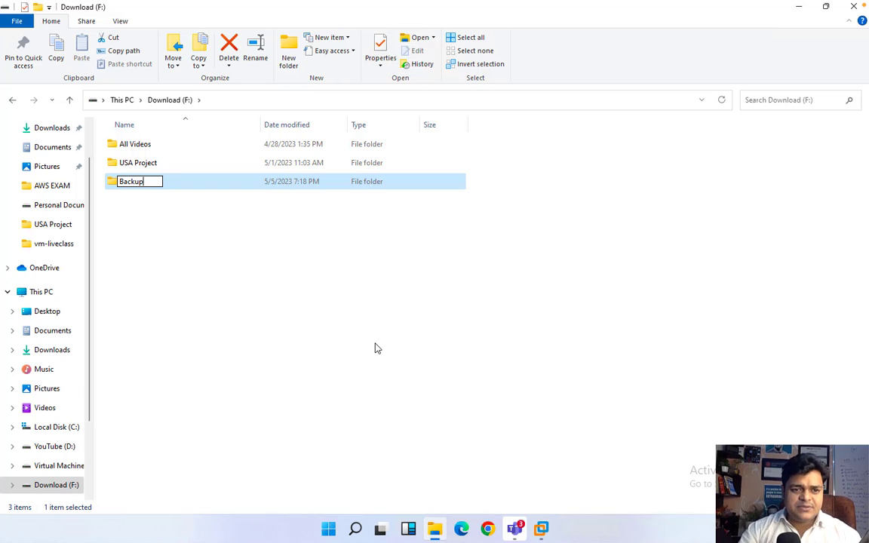
{"action": "left_click", "coordinate": [145, 199]}
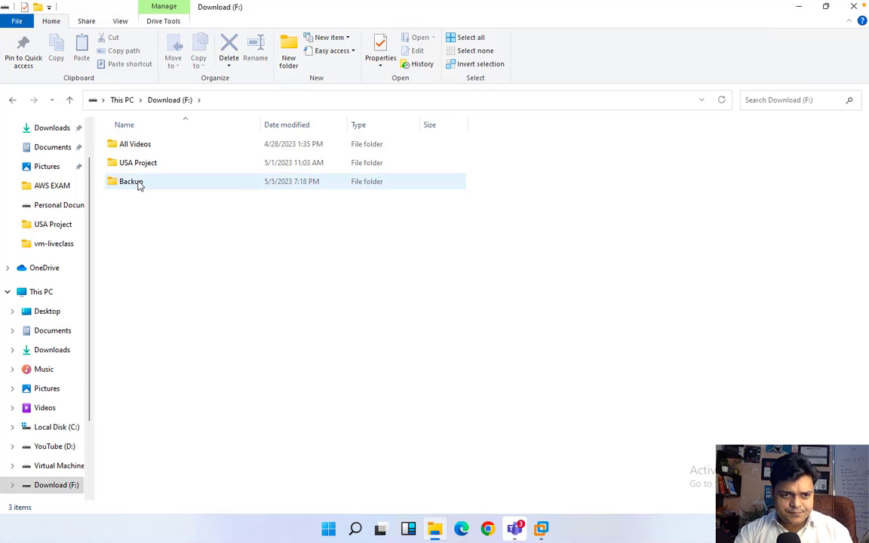
{"action": "left_click", "coordinate": [138, 185]}
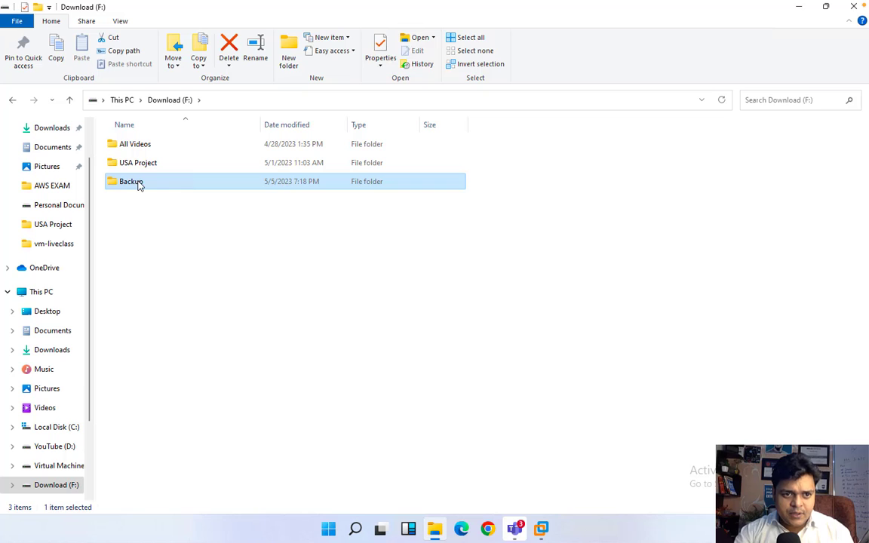
{"action": "left_click", "coordinate": [138, 186]}
{"action": "left_click", "coordinate": [144, 224]}
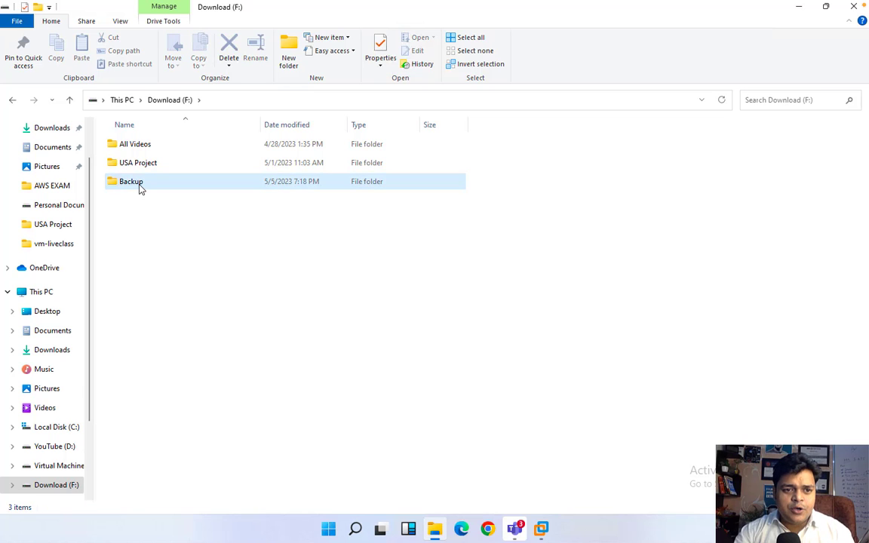
Turn on sharing for the Backup folder through its advanced sharing settings
{"action": "right_click", "coordinate": [140, 187]}
{"action": "left_click", "coordinate": [189, 411]}
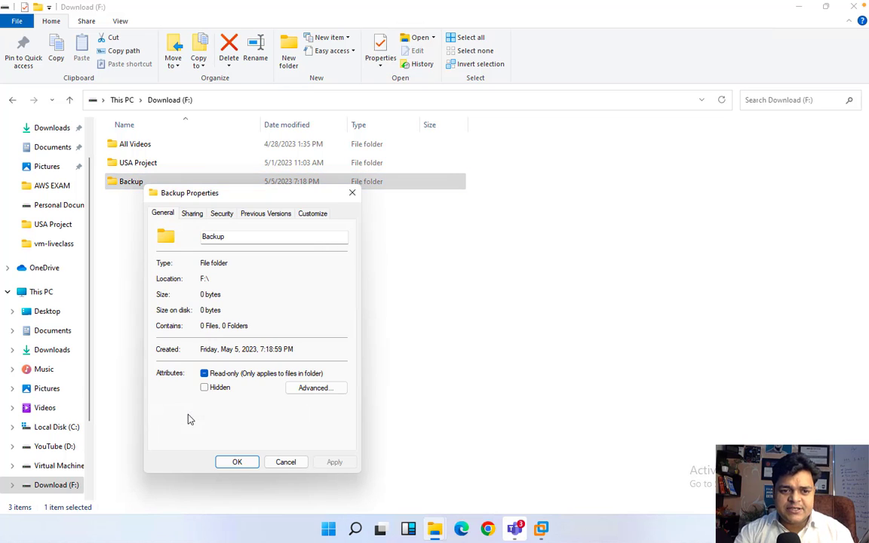
{"action": "left_click", "coordinate": [192, 213]}
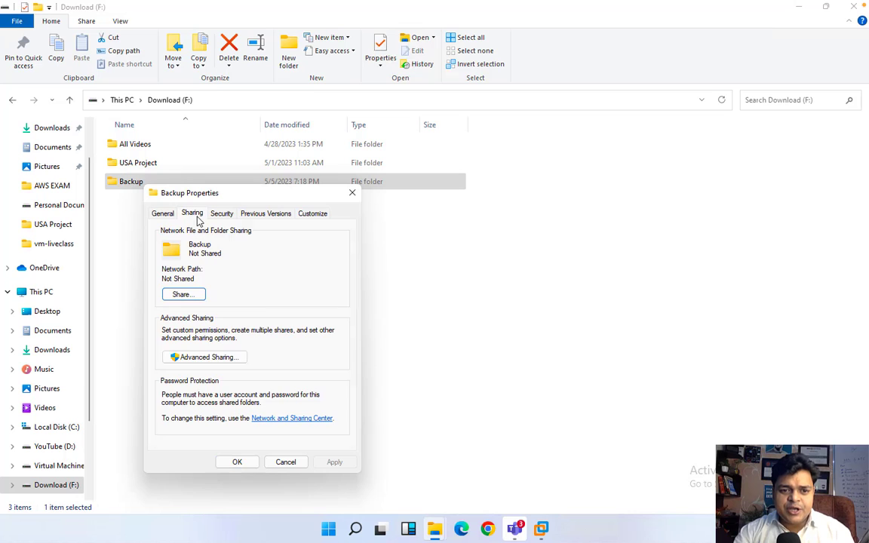
{"action": "left_click", "coordinate": [215, 358]}
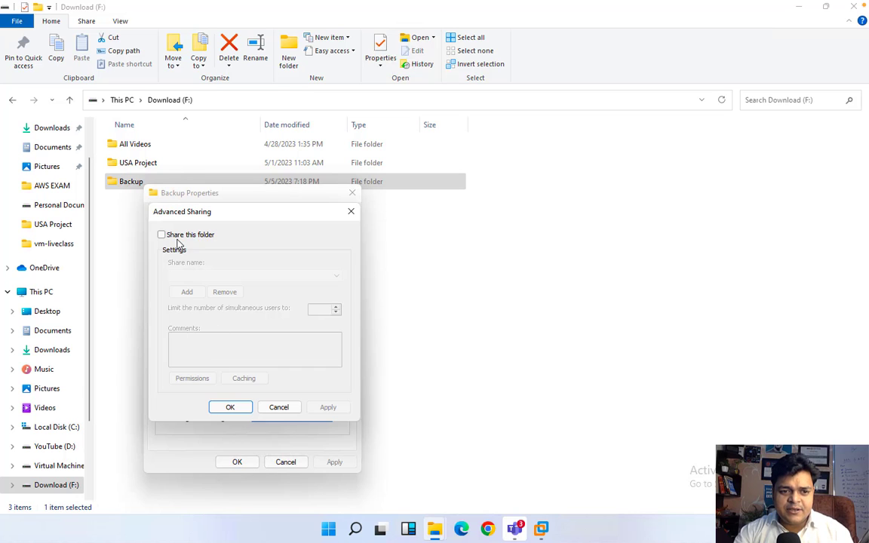
{"action": "left_click", "coordinate": [161, 235]}
Allow Everyone Full Control on the Backup share and apply the sharing settings
{"action": "left_click", "coordinate": [193, 379]}
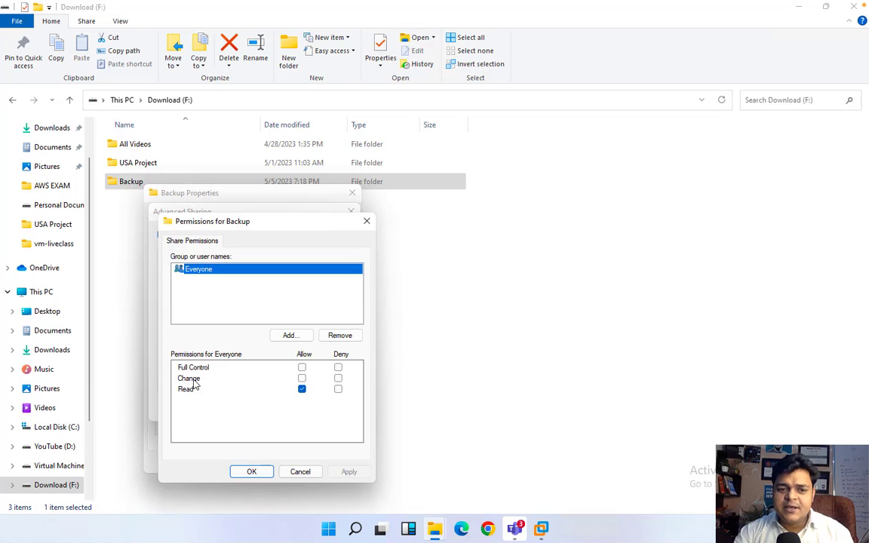
{"action": "left_click", "coordinate": [302, 367]}
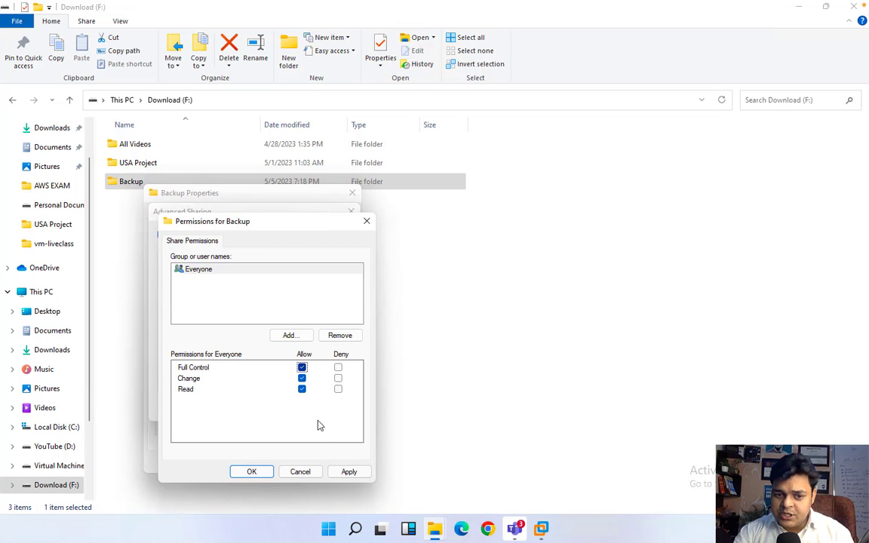
{"action": "left_click", "coordinate": [349, 472]}
{"action": "left_click", "coordinate": [251, 471]}
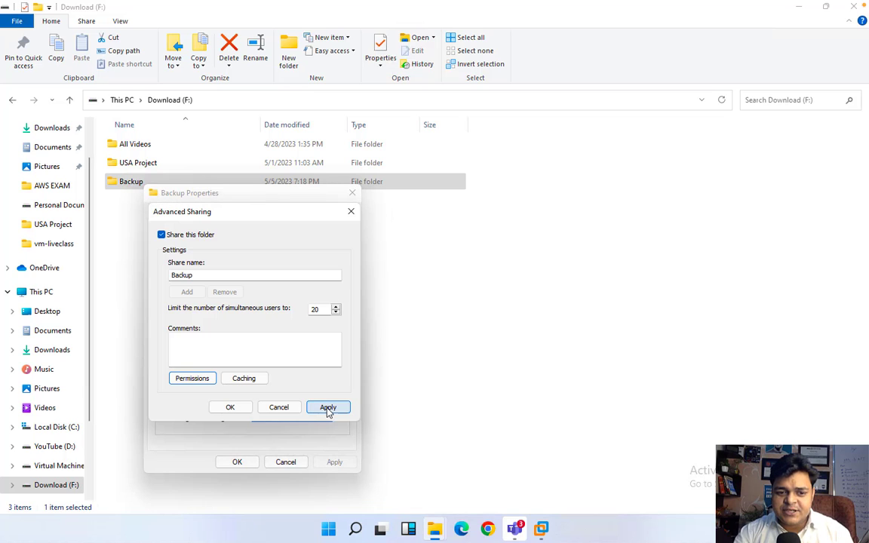
{"action": "left_click", "coordinate": [328, 409]}
{"action": "left_click", "coordinate": [226, 411]}
{"action": "left_click", "coordinate": [230, 461]}
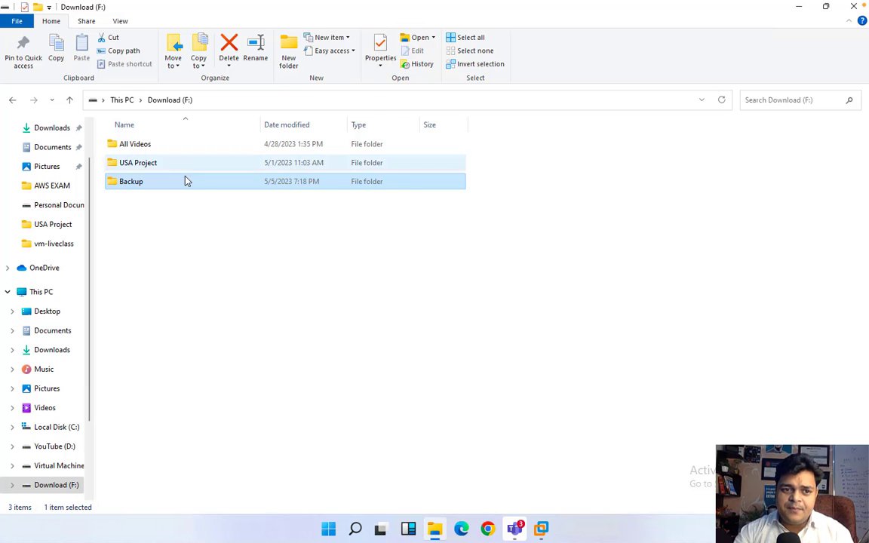
Check the path of the Backup folder, and return to the Windows Server 2016 (2) virtual machine
{"action": "double_click", "coordinate": [163, 186]}
{"action": "left_click", "coordinate": [266, 99]}
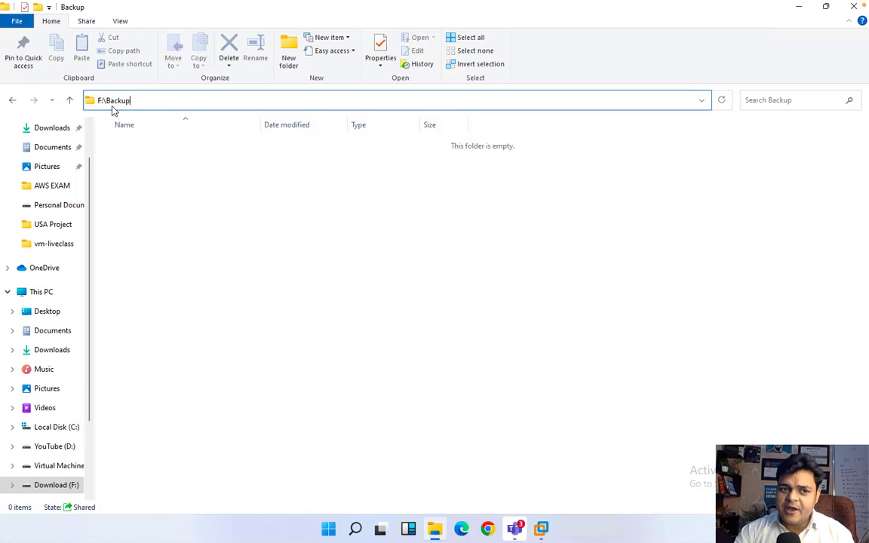
{"action": "left_click", "coordinate": [799, 7]}
{"action": "mouse_move", "coordinate": [543, 530]}
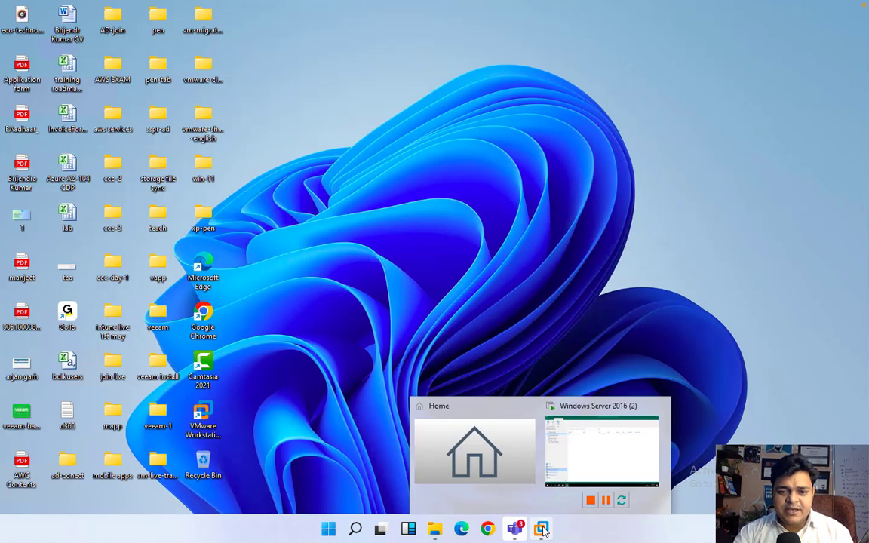
{"action": "left_click", "coordinate": [582, 448]}
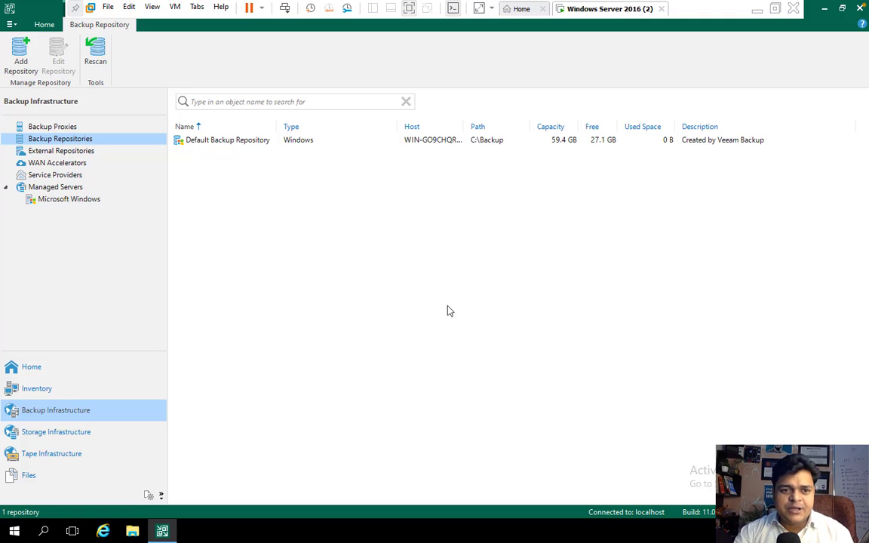
Start adding a backup repository that uses network attached storage with an SMB share
{"action": "right_click", "coordinate": [82, 142]}
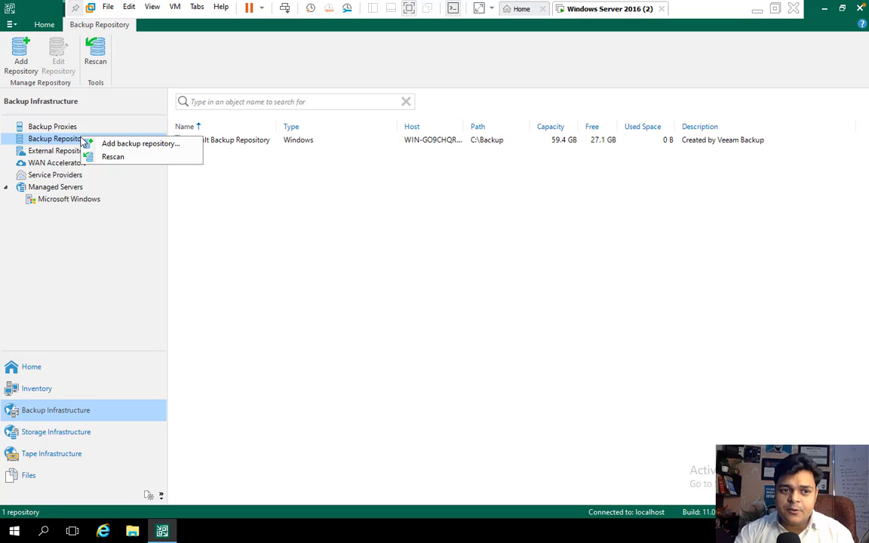
{"action": "left_click", "coordinate": [133, 143]}
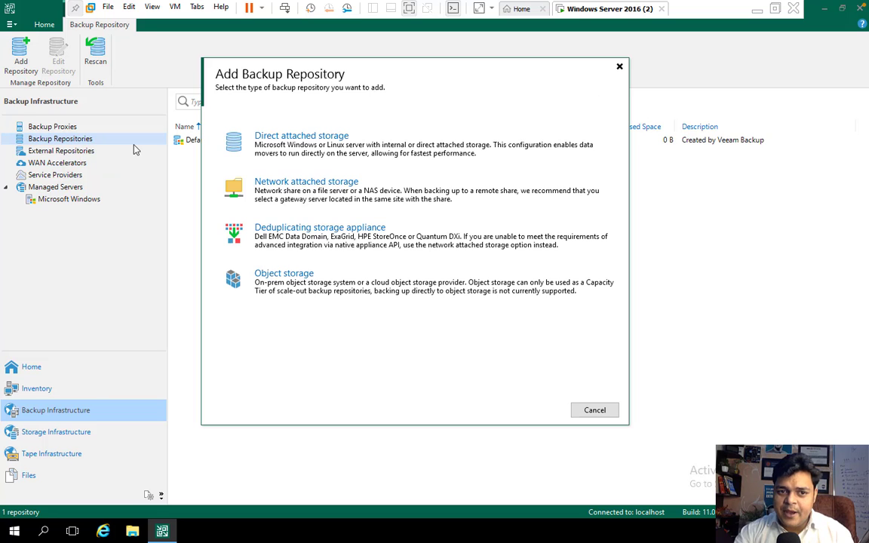
{"action": "left_click", "coordinate": [308, 193]}
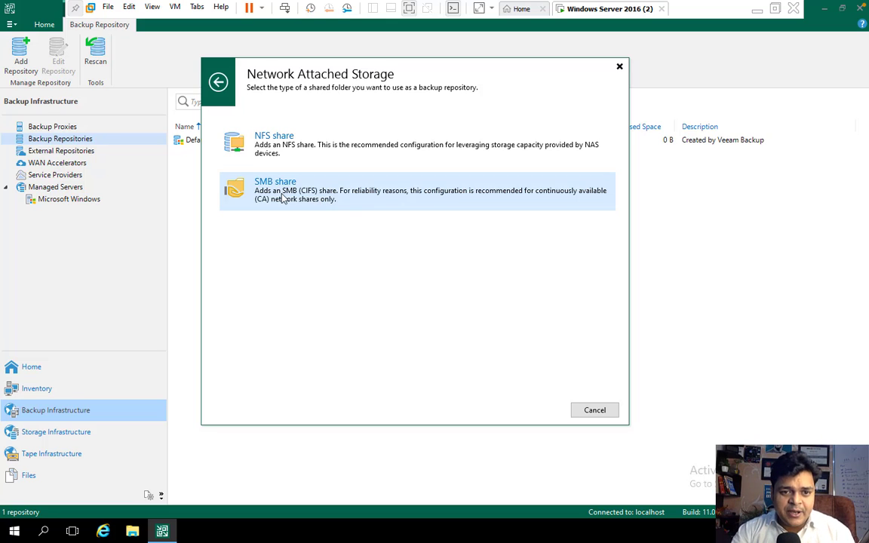
{"action": "left_click", "coordinate": [284, 198]}
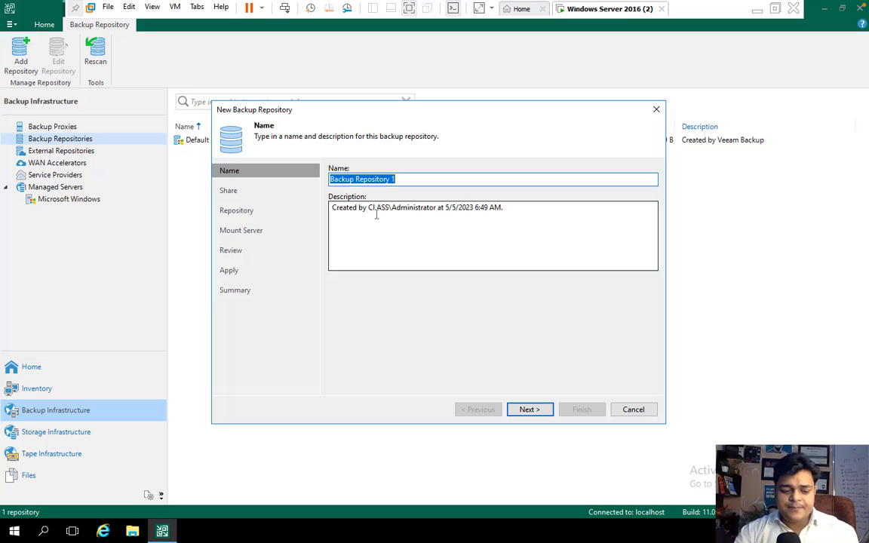
Name the new backup repository Backup-Repo-1 and continue to its share settings
{"action": "type", "text": "Bac"}
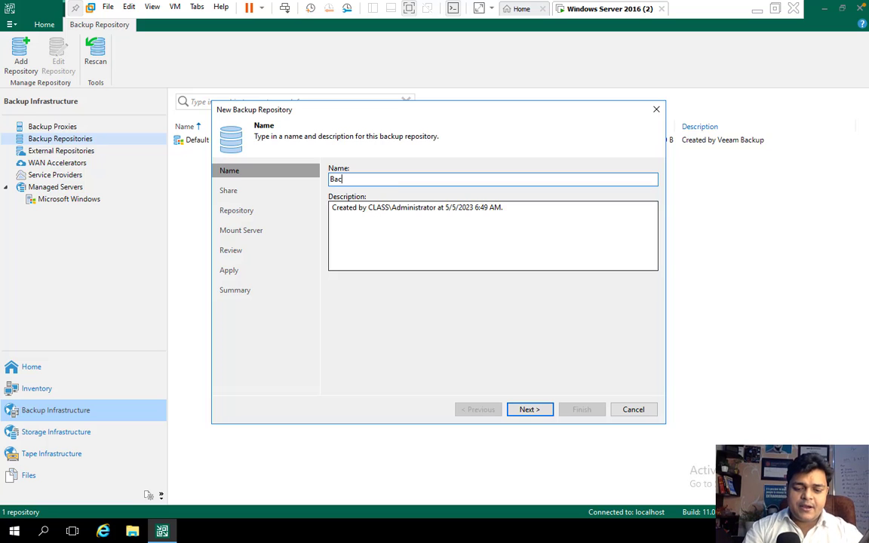
{"action": "type", "text": "kup-Re"}
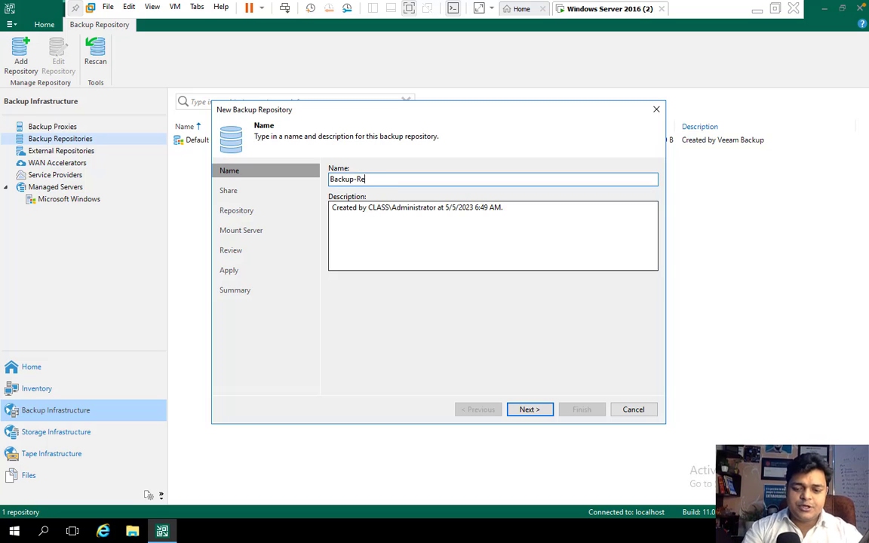
{"action": "type", "text": "po-1"}
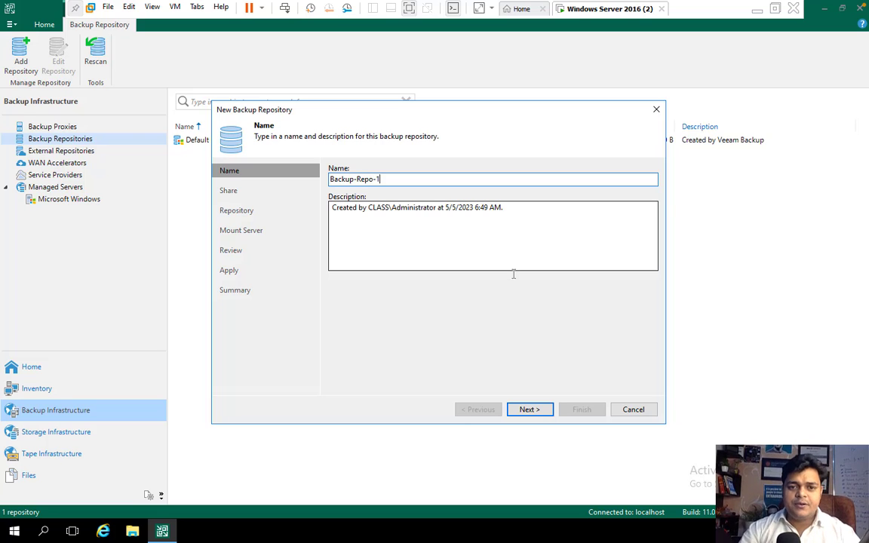
{"action": "left_click", "coordinate": [530, 410]}
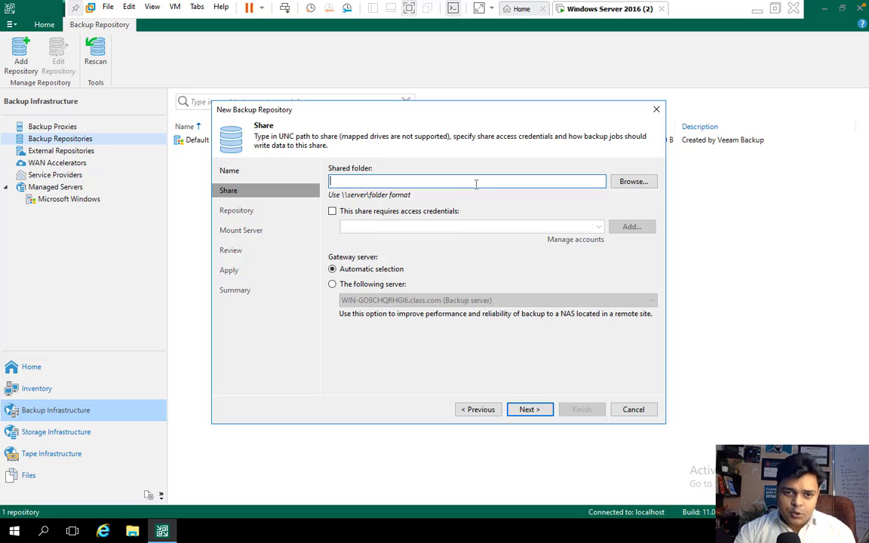
Set the repository's shared folder path to \\192.168.1.5\backup
{"action": "type", "text": "\\\\"}
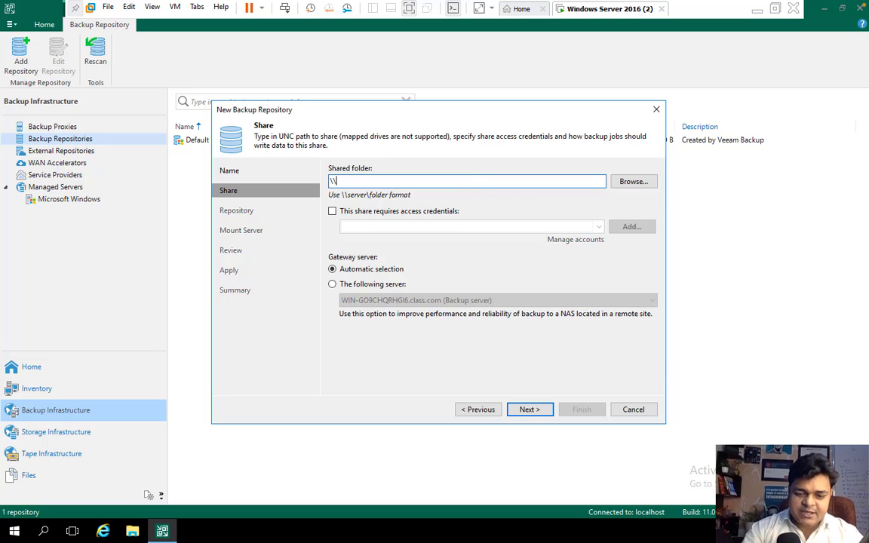
{"action": "type", "text": "1"}
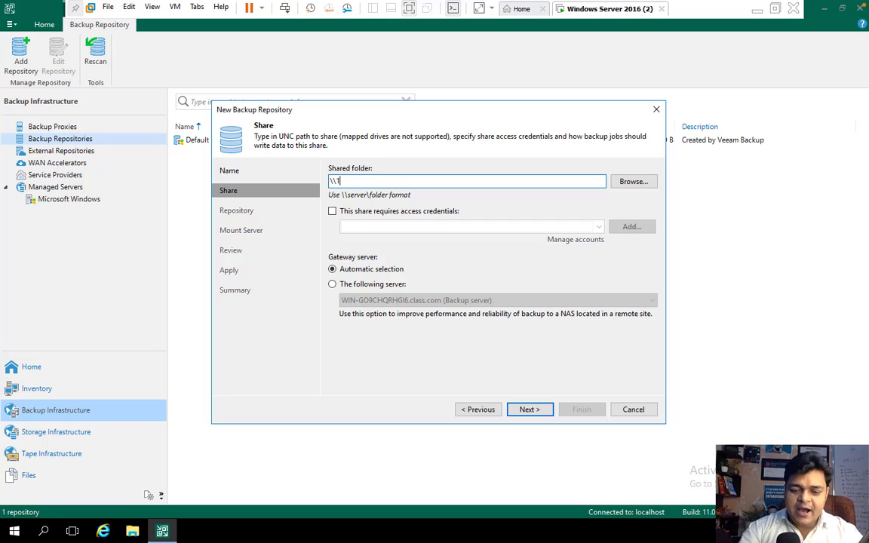
{"action": "type", "text": "92.168.1."}
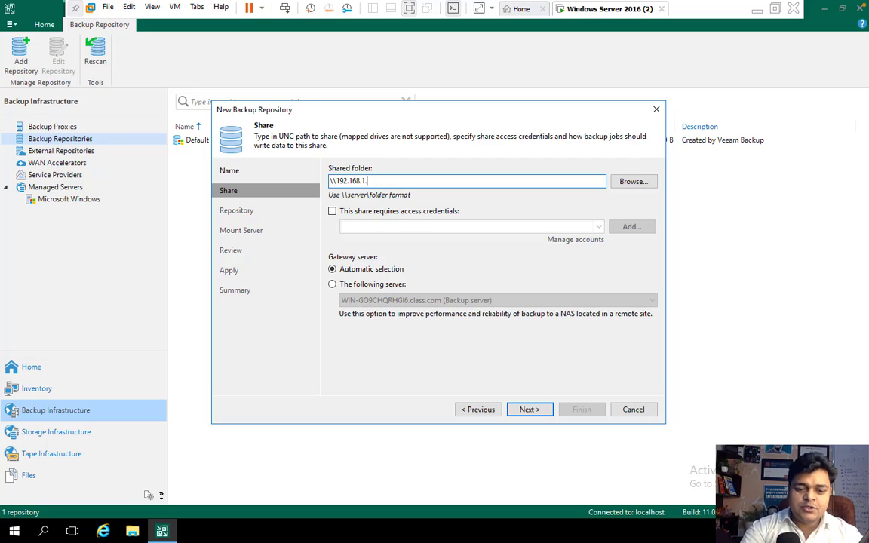
{"action": "type", "text": "5\\"}
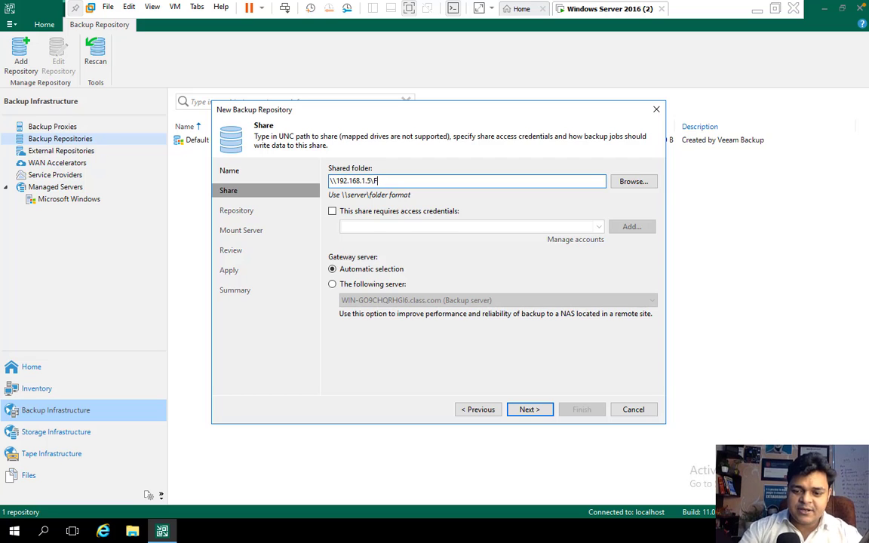
{"action": "type", "text": "F\\bac"}
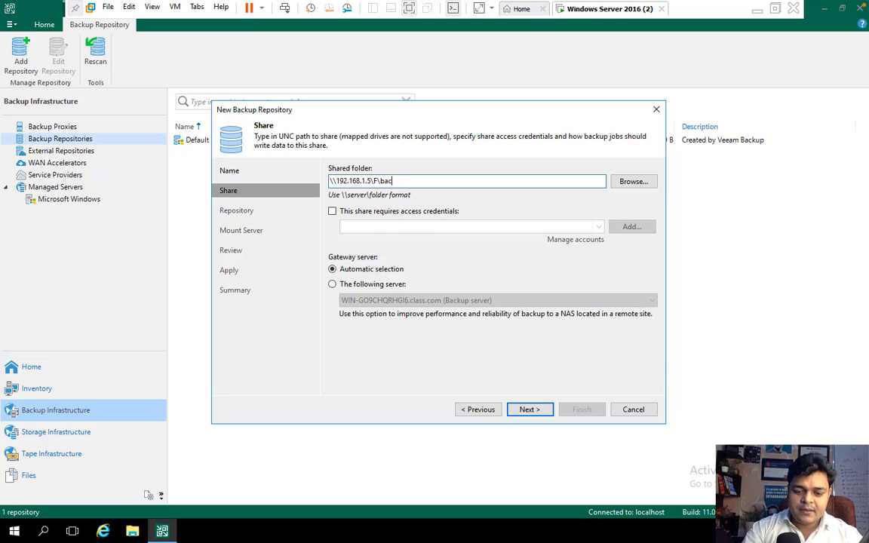
{"action": "type", "text": "kup"}
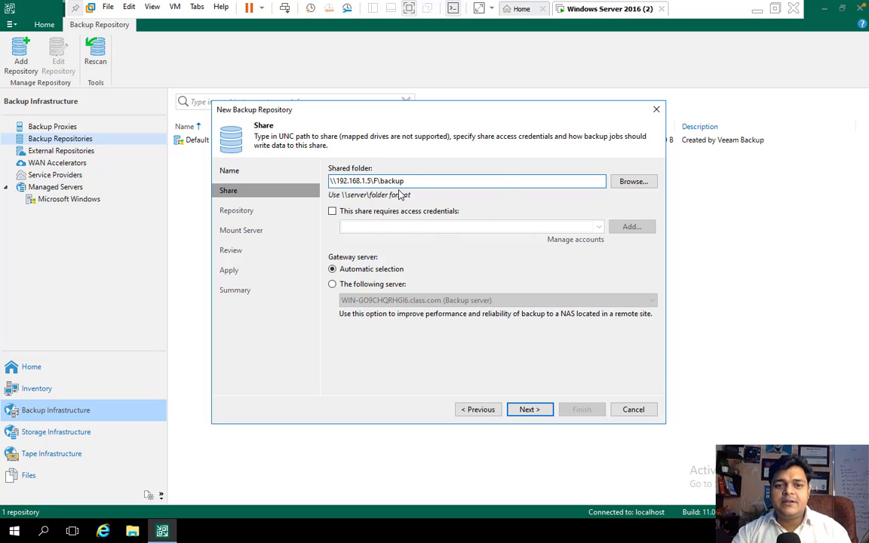
{"action": "left_click_drag", "start_coordinate": [375, 181], "coordinate": [419, 181]}
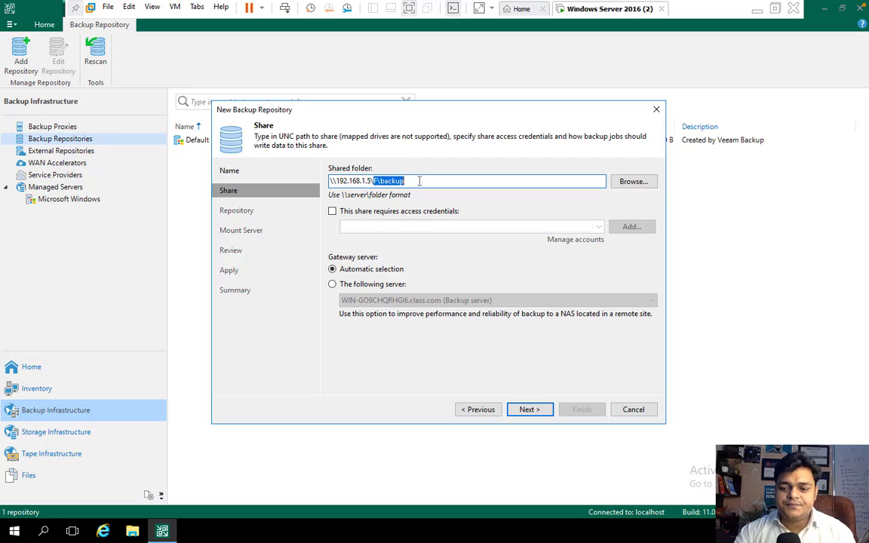
{"action": "key", "text": "BackSpace"}
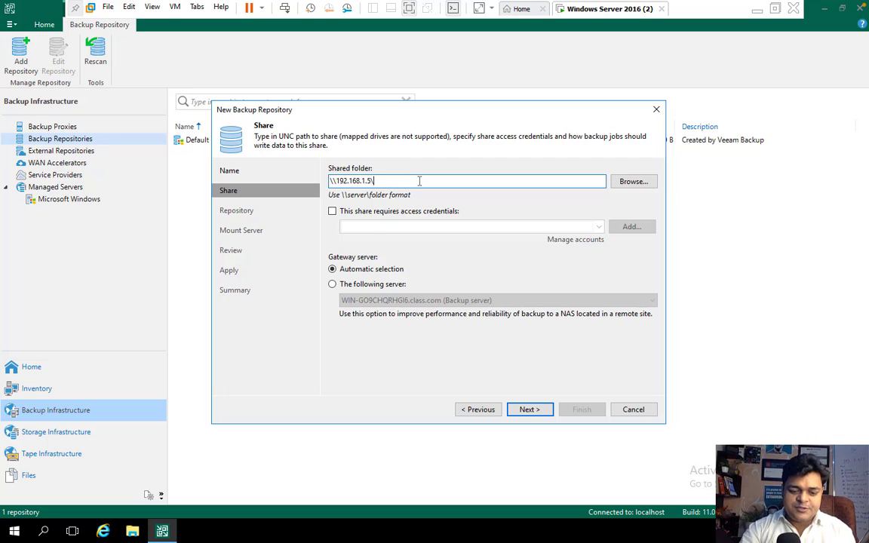
{"action": "type", "text": "backup"}
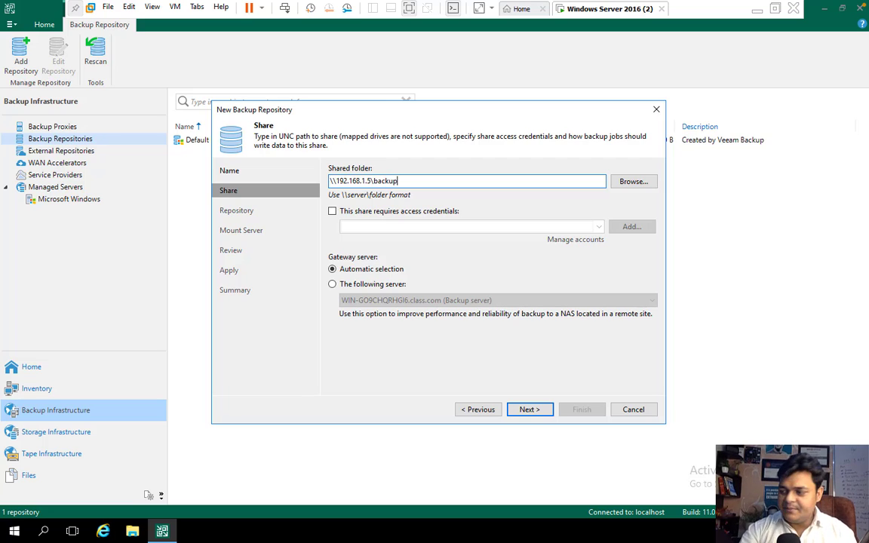
{"action": "key", "text": "ctrl+Left"}
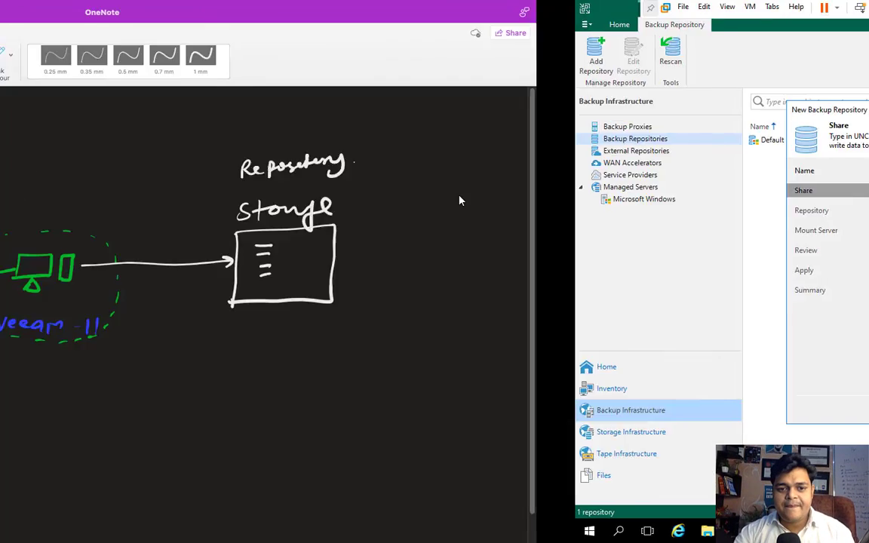
{"action": "key", "text": "ctrl+Left"}
{"action": "key", "text": "ctrl+Right"}
{"action": "key", "text": "ctrl+Right"}
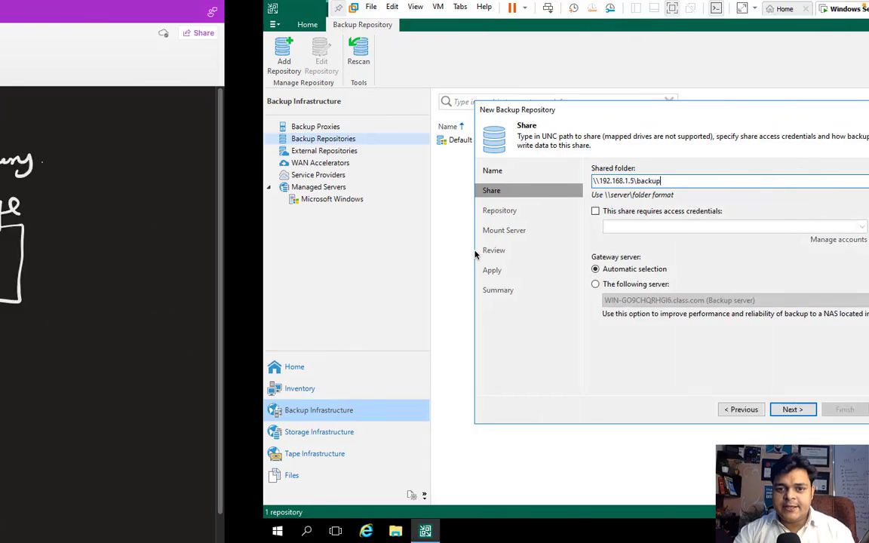
Try to continue to the repository settings without specifying access credentials for the share
{"action": "left_click", "coordinate": [530, 411]}
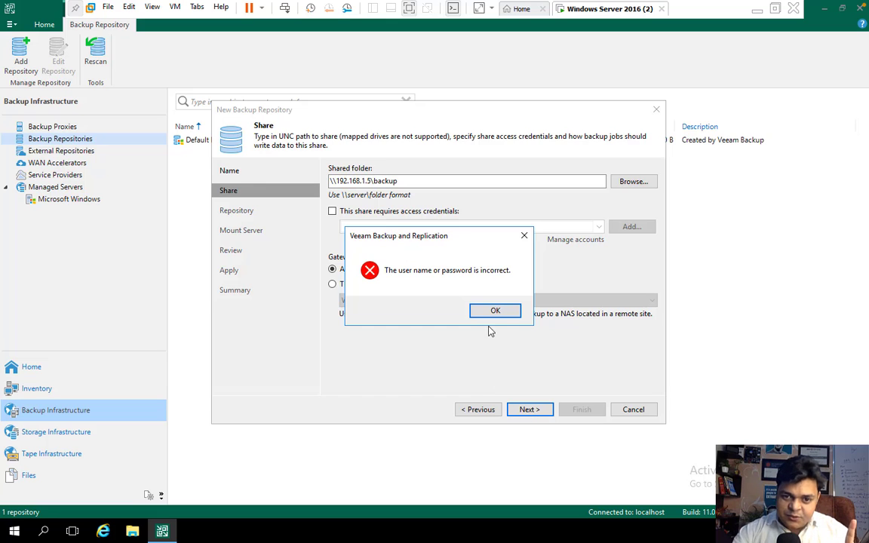
{"action": "left_click", "coordinate": [495, 312]}
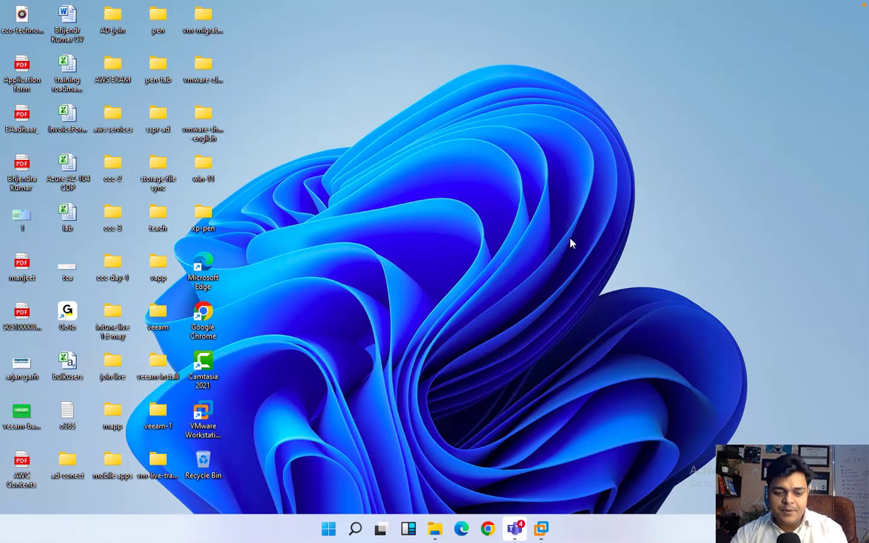
Check the host computer's IPv4 address with ipconfig in a Command Prompt, and return to the Windows Server 2016 (2) virtual machine
{"action": "key", "text": "super+r"}
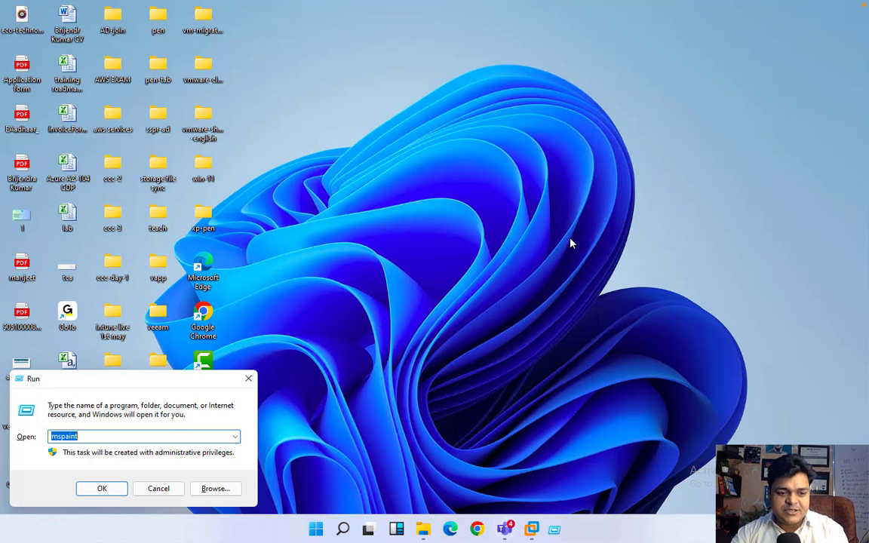
{"action": "type", "text": "cmd"}
{"action": "key", "text": "Return"}
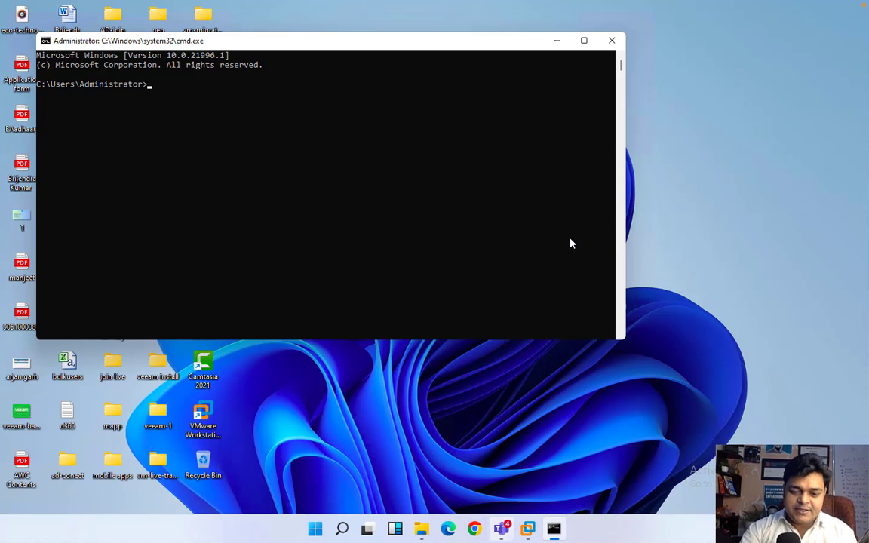
{"action": "type", "text": "ipconfig"}
{"action": "key", "text": "Return"}
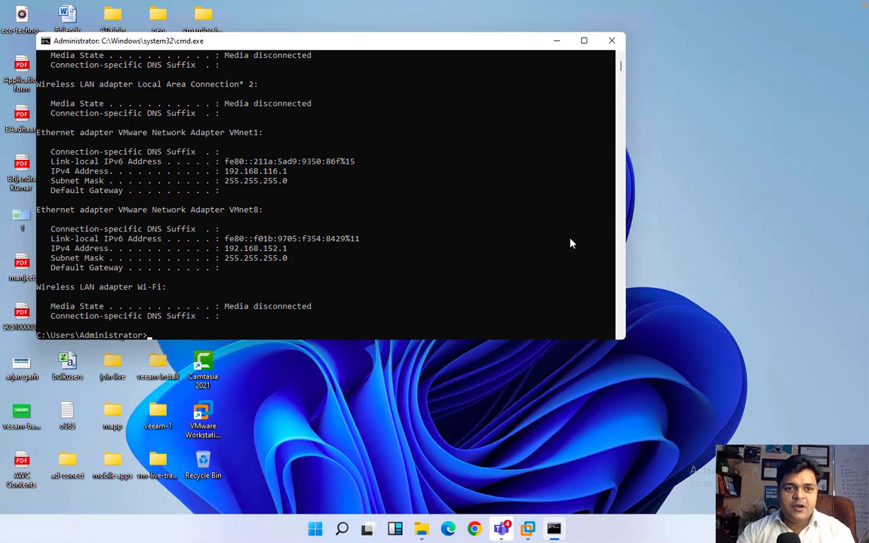
{"action": "scroll", "coordinate": [326, 283], "scroll_direction": "up", "scroll_amount": 4}
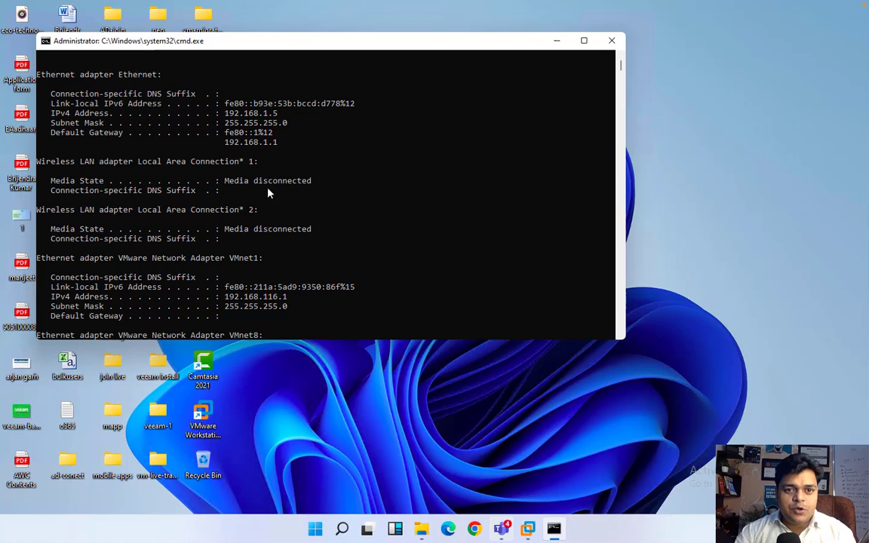
{"action": "left_click", "coordinate": [611, 42]}
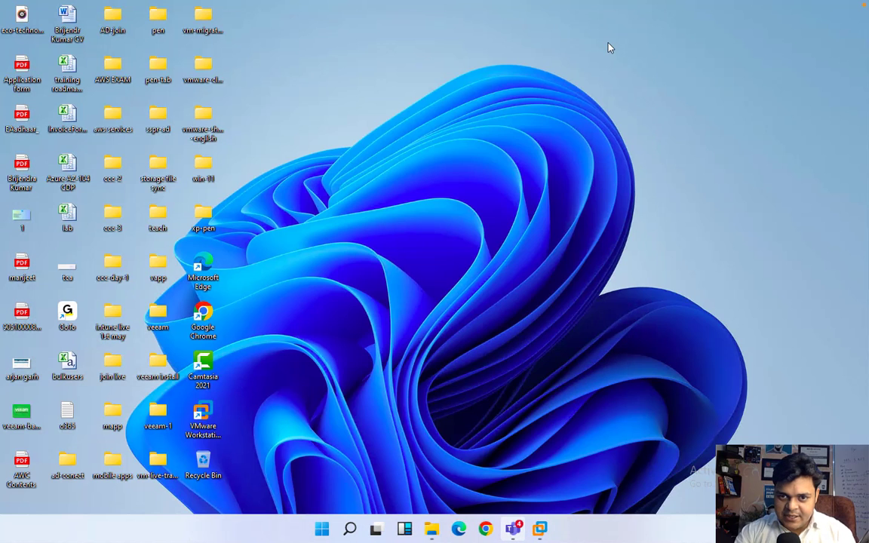
{"action": "mouse_move", "coordinate": [541, 528]}
{"action": "left_click", "coordinate": [576, 442]}
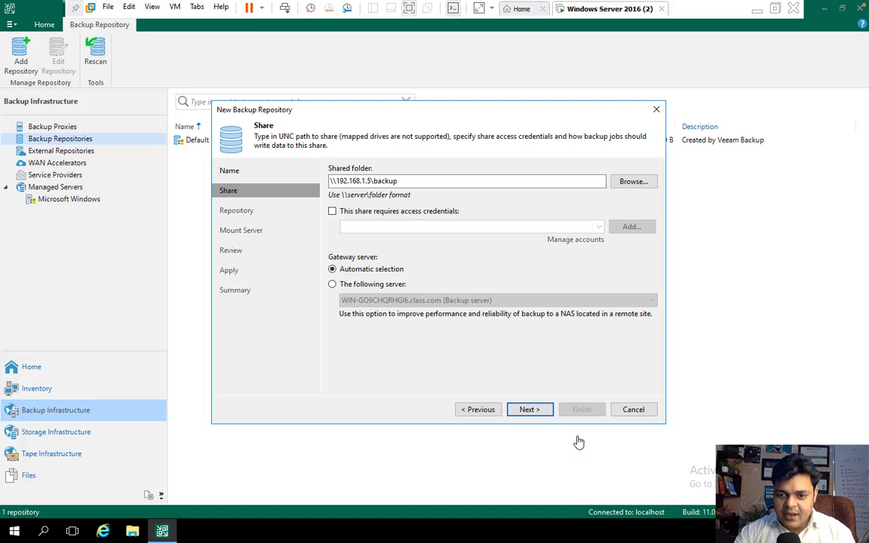
Require access credentials for the share and start a new standard credential with the username Administrator
{"action": "left_click", "coordinate": [331, 212]}
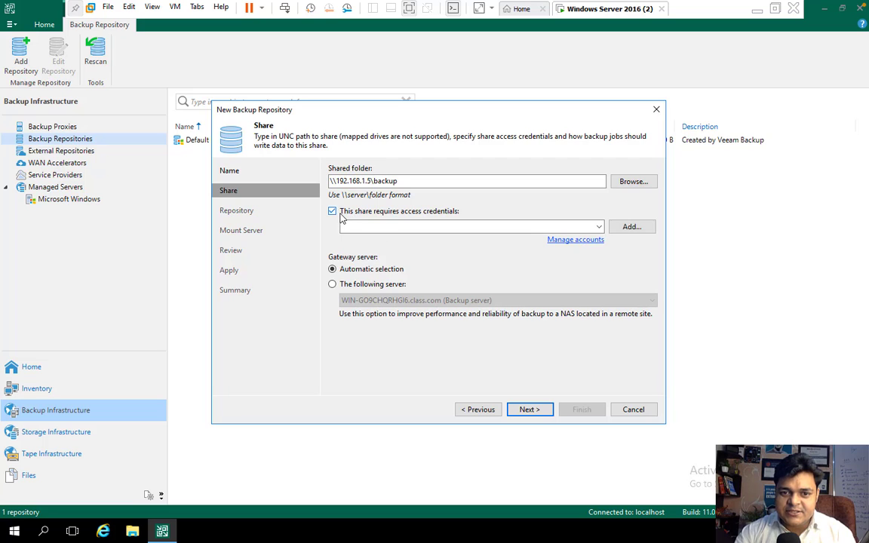
{"action": "left_click", "coordinate": [581, 240]}
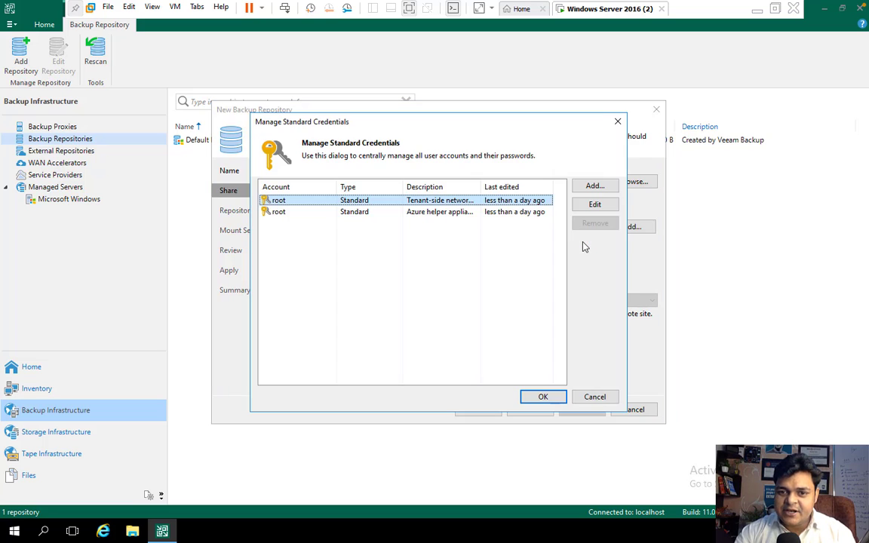
{"action": "left_click", "coordinate": [594, 186]}
{"action": "type", "text": "A"}
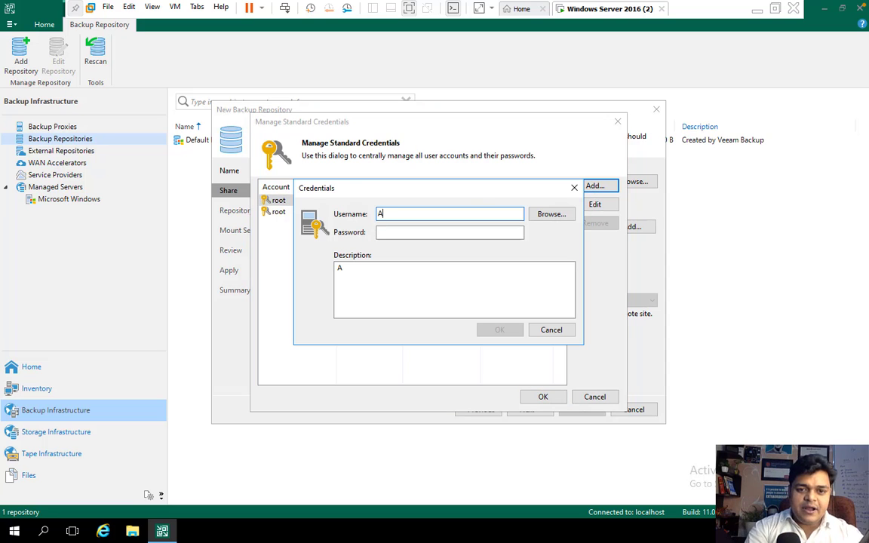
{"action": "type", "text": "dministrator"}
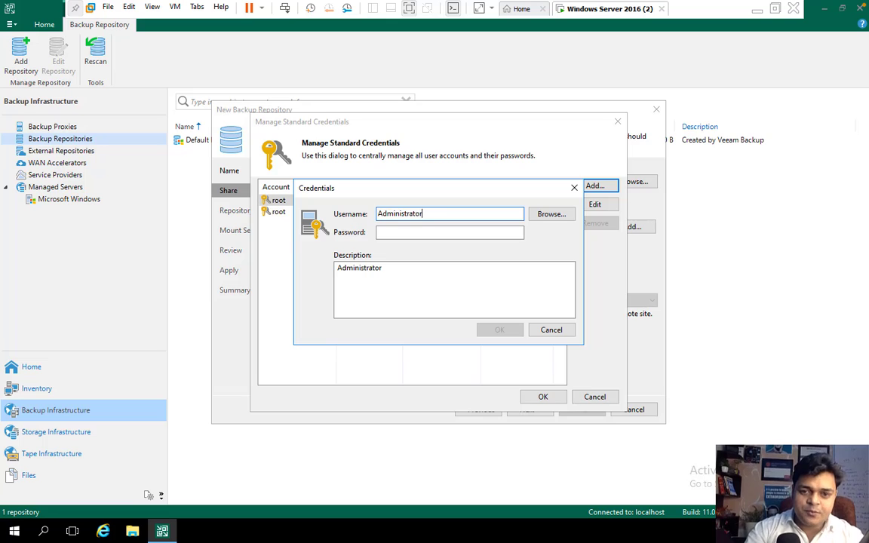
{"action": "key", "text": "Tab"}
{"action": "type", "text": "******"}
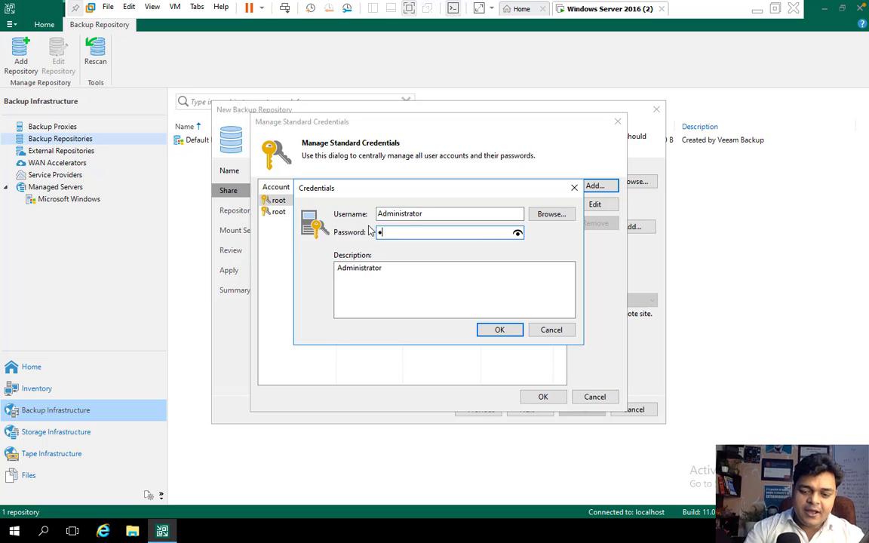
{"action": "type", "text": "***"}
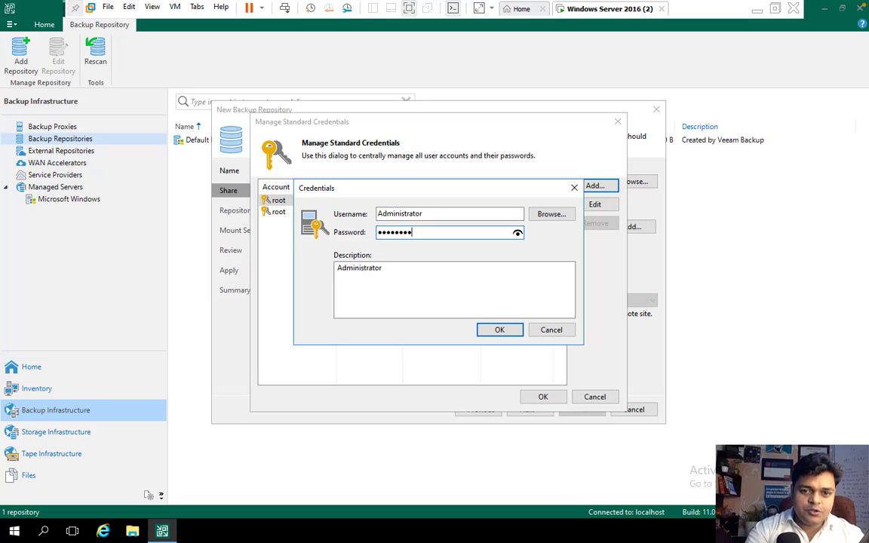
{"action": "key", "text": "BackSpace"}
{"action": "key", "text": "BackSpace"}
{"action": "key", "text": "BackSpace"}
{"action": "key", "text": "BackSpace"}
{"action": "key", "text": "BackSpace"}
{"action": "key", "text": "BackSpace"}
{"action": "key", "text": "BackSpace"}
{"action": "key", "text": "BackSpace"}
{"action": "key", "text": "BackSpace"}
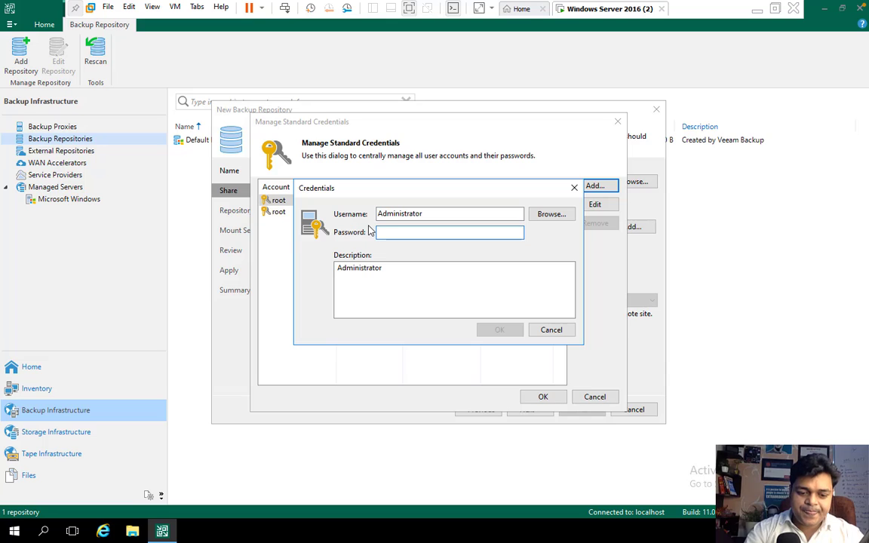
Enter the Administrator account's password and save the new credential for the share
{"action": "type", "text": "**********"}
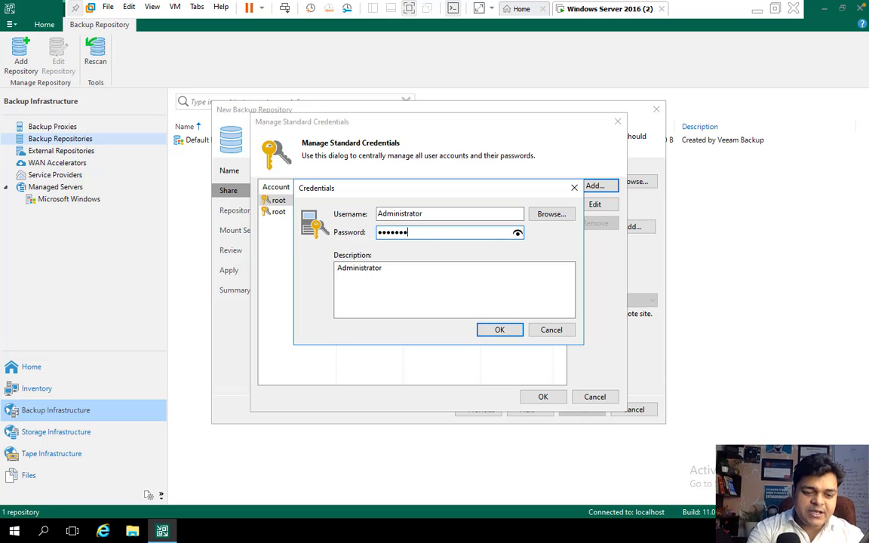
{"action": "left_click", "coordinate": [499, 331]}
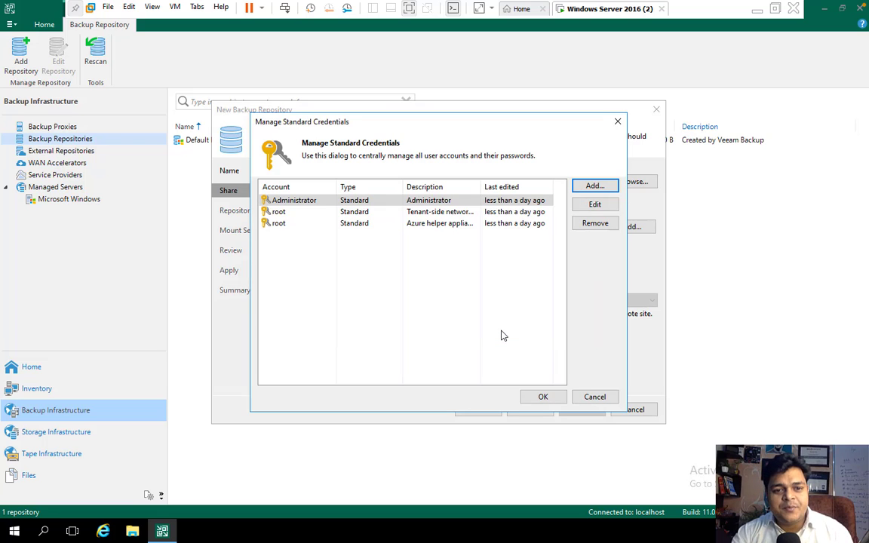
{"action": "left_click", "coordinate": [542, 396]}
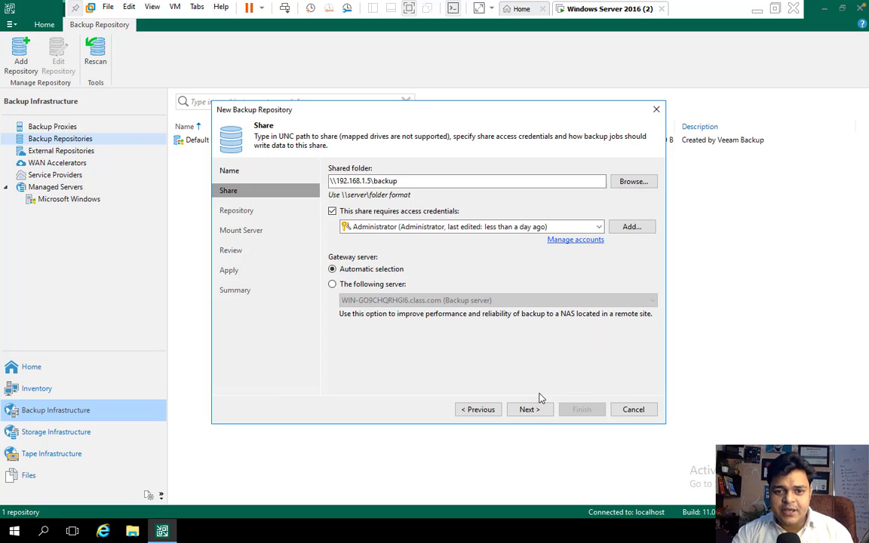
Keep the default repository and mount server settings, and apply the reviewed configuration to create the repository
{"action": "left_click", "coordinate": [530, 411]}
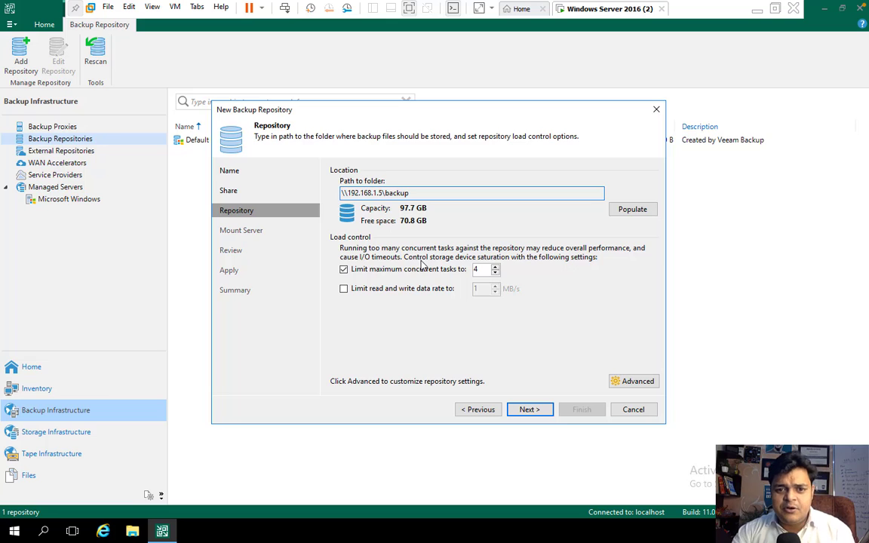
{"action": "left_click", "coordinate": [528, 410]}
{"action": "left_click", "coordinate": [528, 411]}
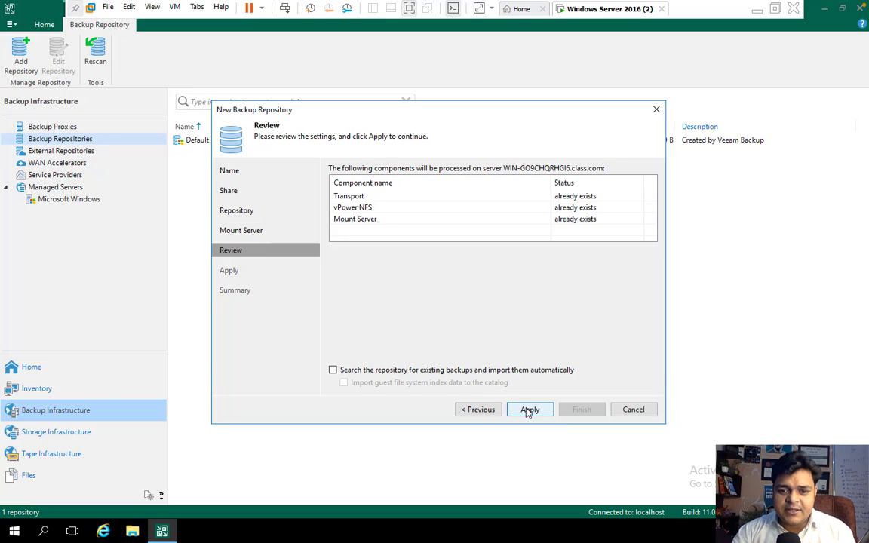
{"action": "left_click", "coordinate": [532, 411]}
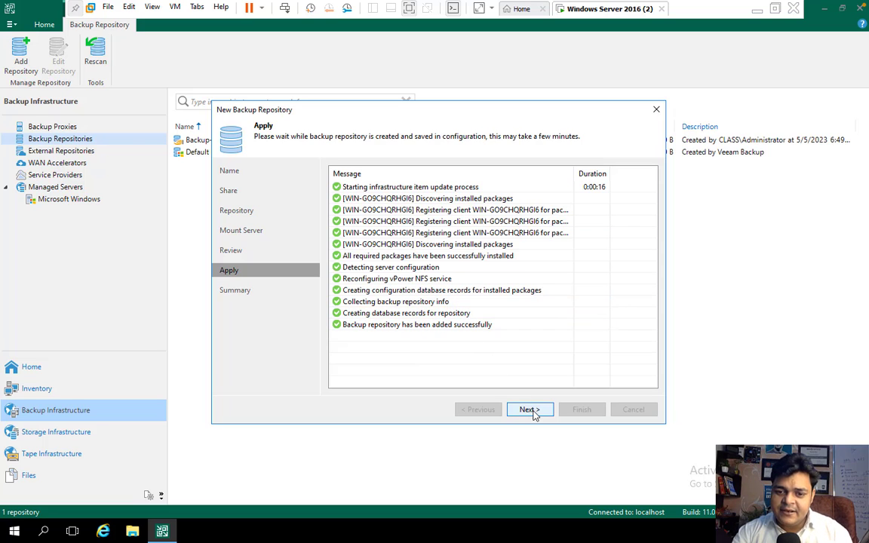
Finish the repository setup and change the configuration backup location to the newly created repository
{"action": "left_click", "coordinate": [529, 409]}
{"action": "left_click", "coordinate": [581, 409]}
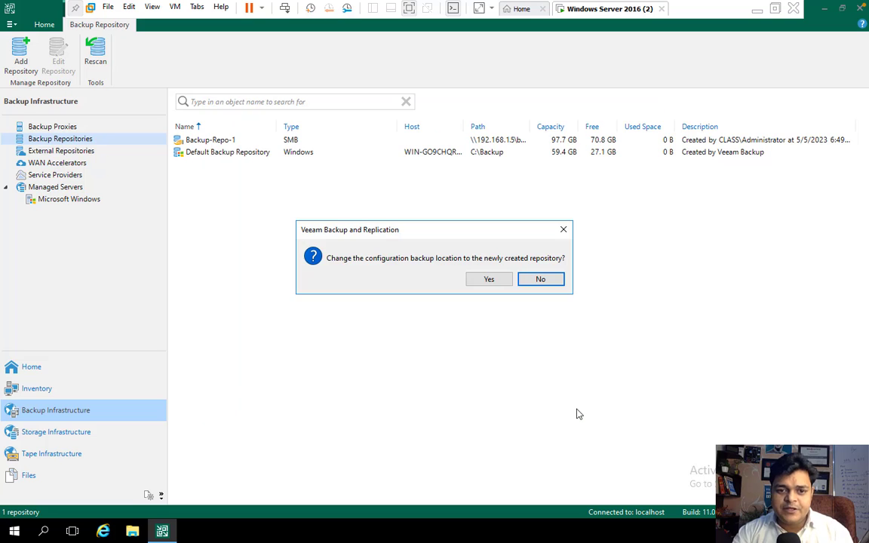
{"action": "left_click", "coordinate": [491, 283]}
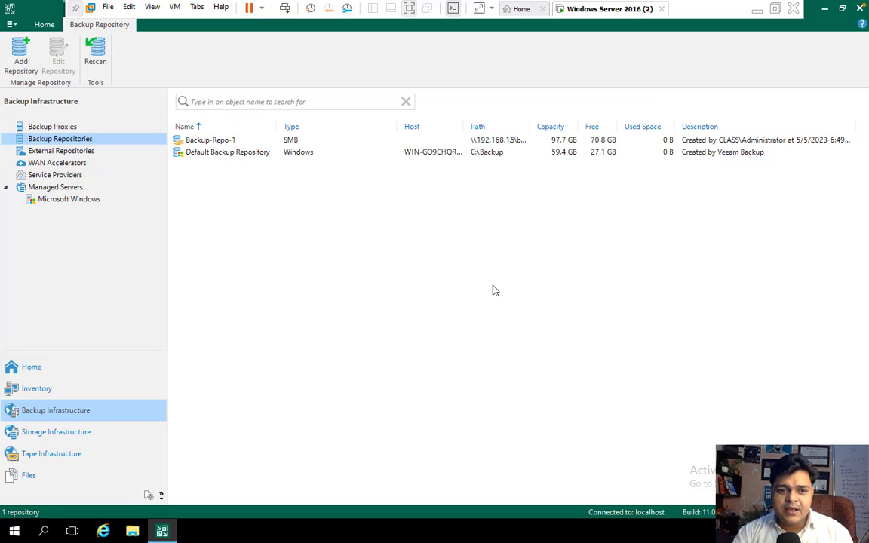
Compare the Default Backup Repository and Backup-Repo-1 entries in the list of backup repositories
{"action": "left_click", "coordinate": [222, 152]}
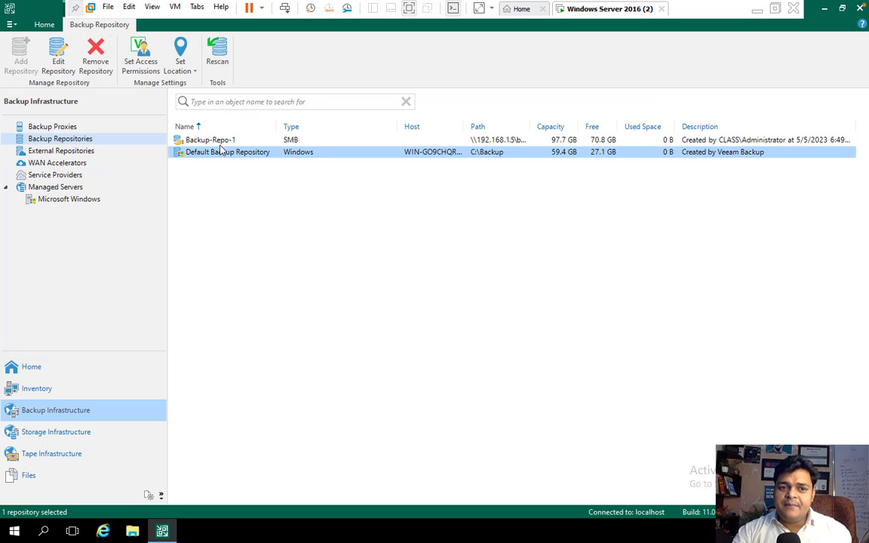
{"action": "left_click", "coordinate": [225, 141]}
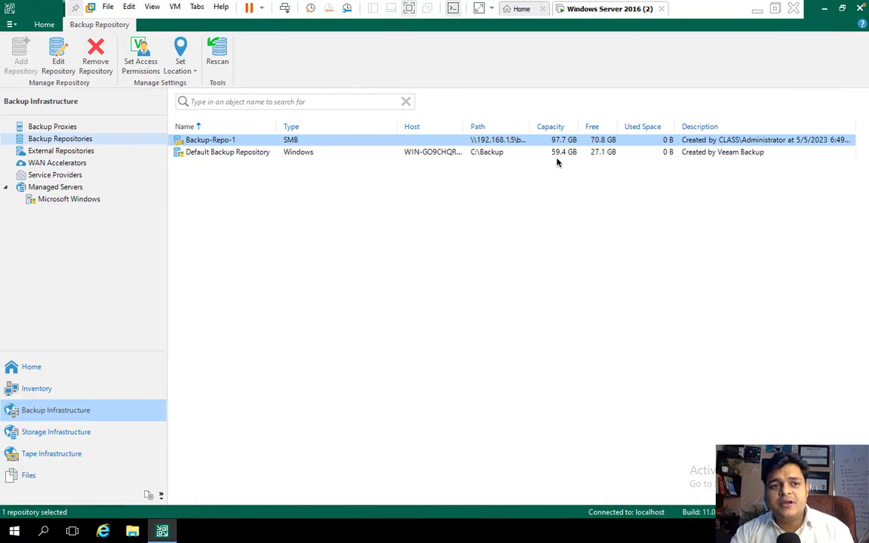
{"action": "key", "text": "ctrl+Left"}
{"action": "key", "text": "ctrl+Left"}
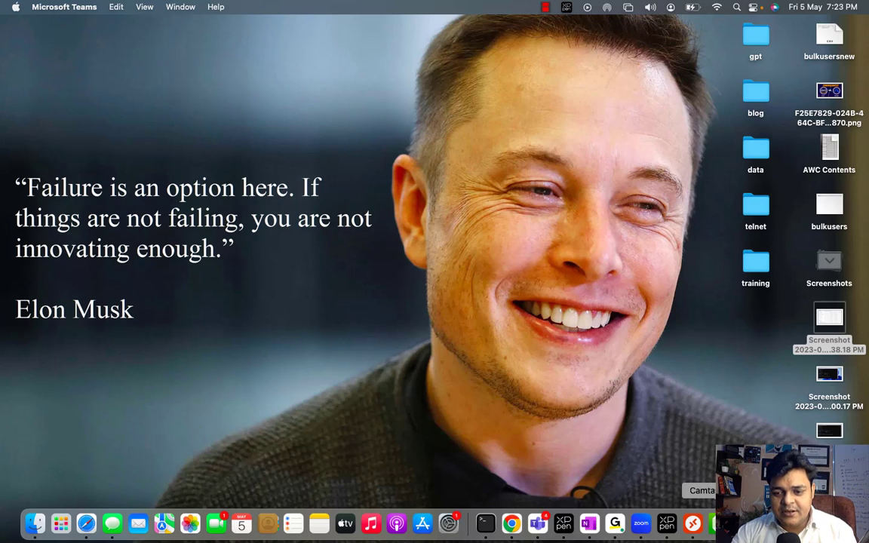
{"action": "right_click", "coordinate": [716, 523]}
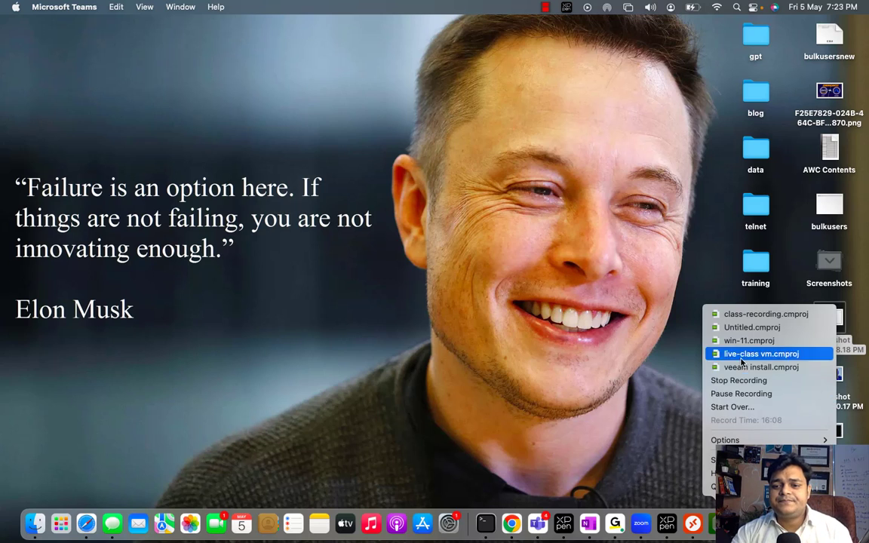